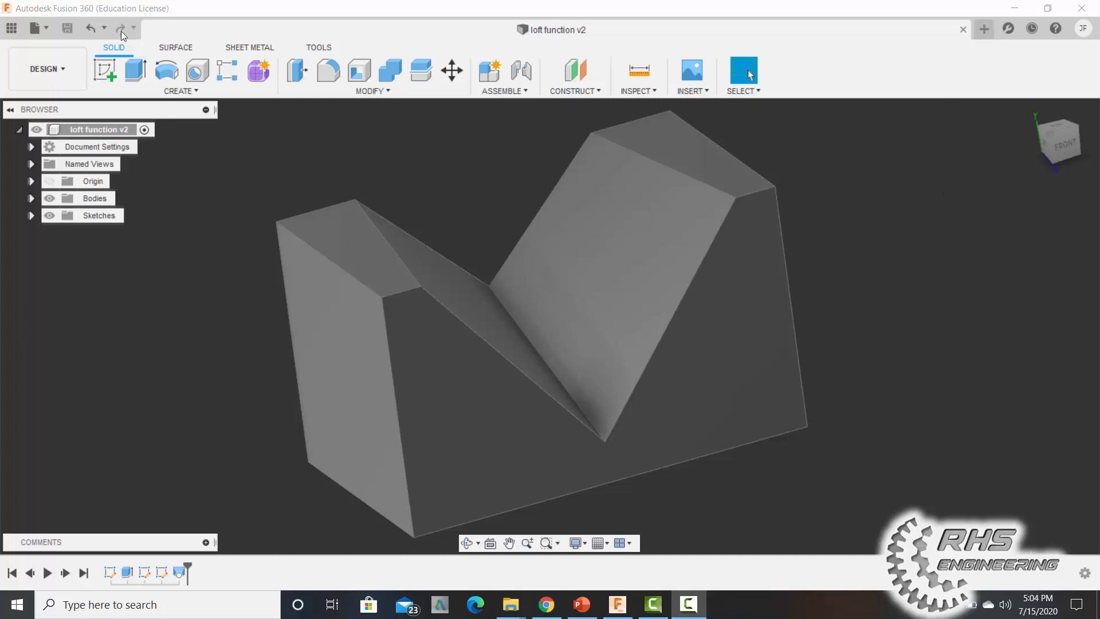
Create a new empty design and close the "loft function v2" document
click(34, 27)
click(50, 46)
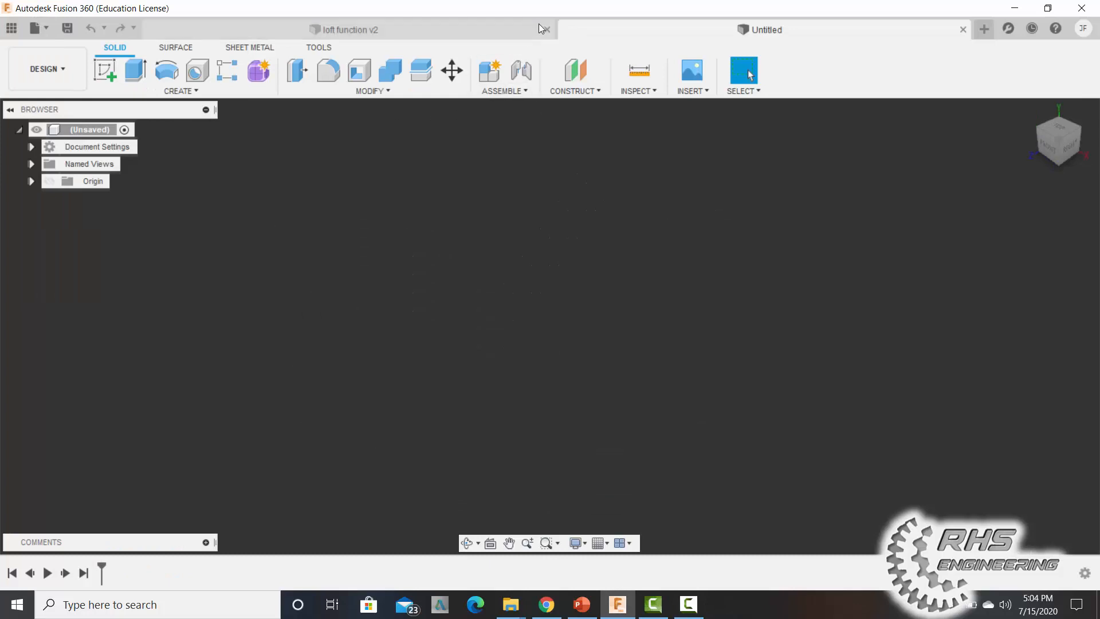
click(547, 29)
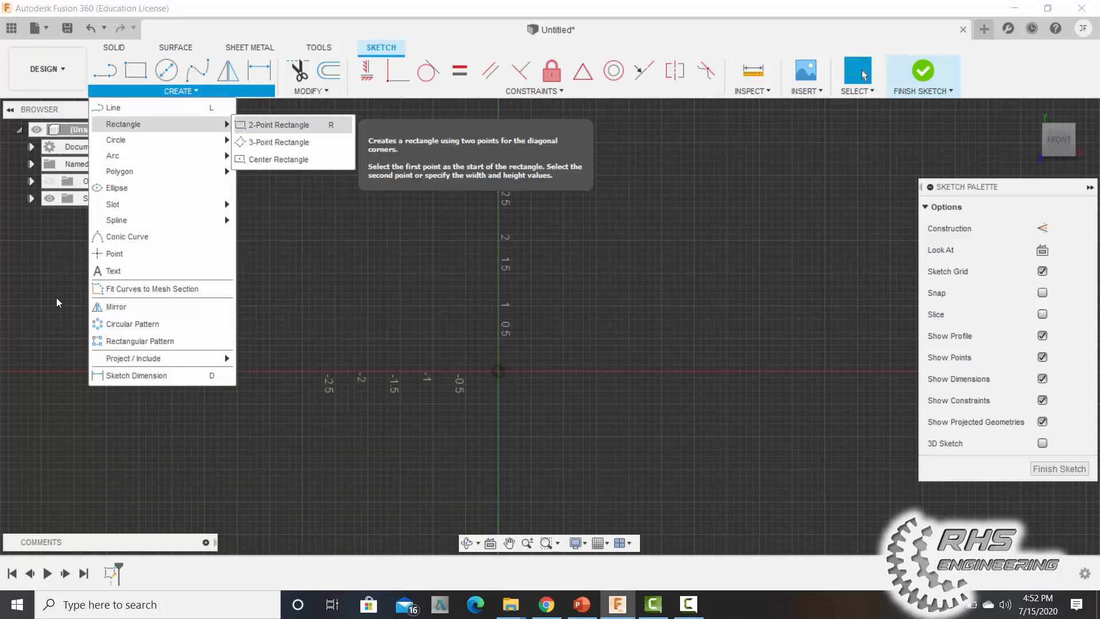
Sketch a two-point rectangle from the origin, 2.5 in wide and 1.5 in high
click(289, 125)
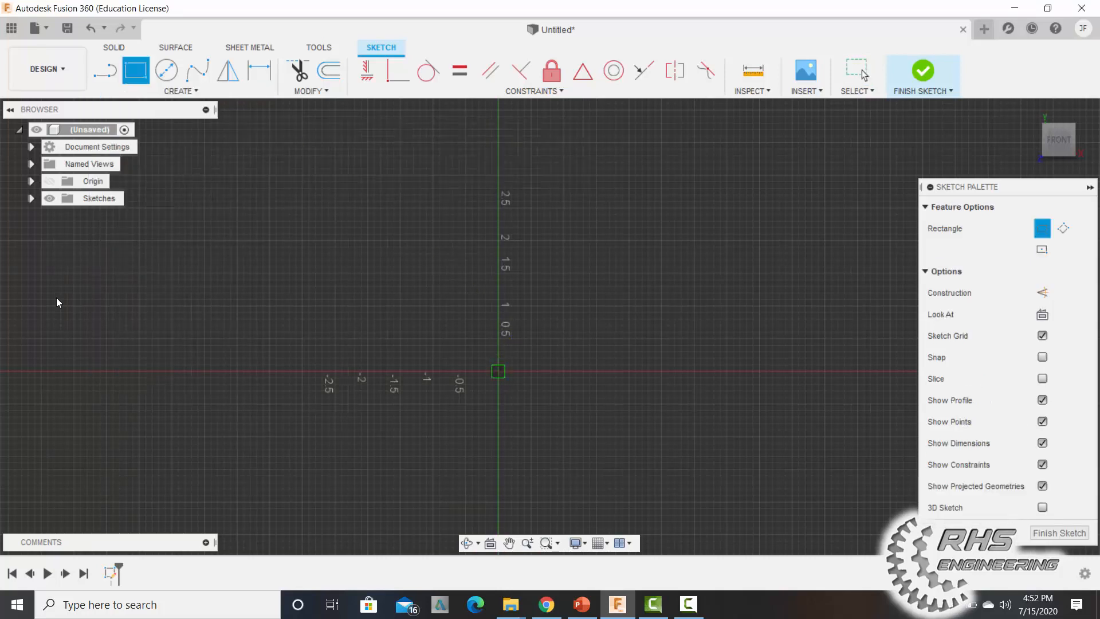
click(498, 372)
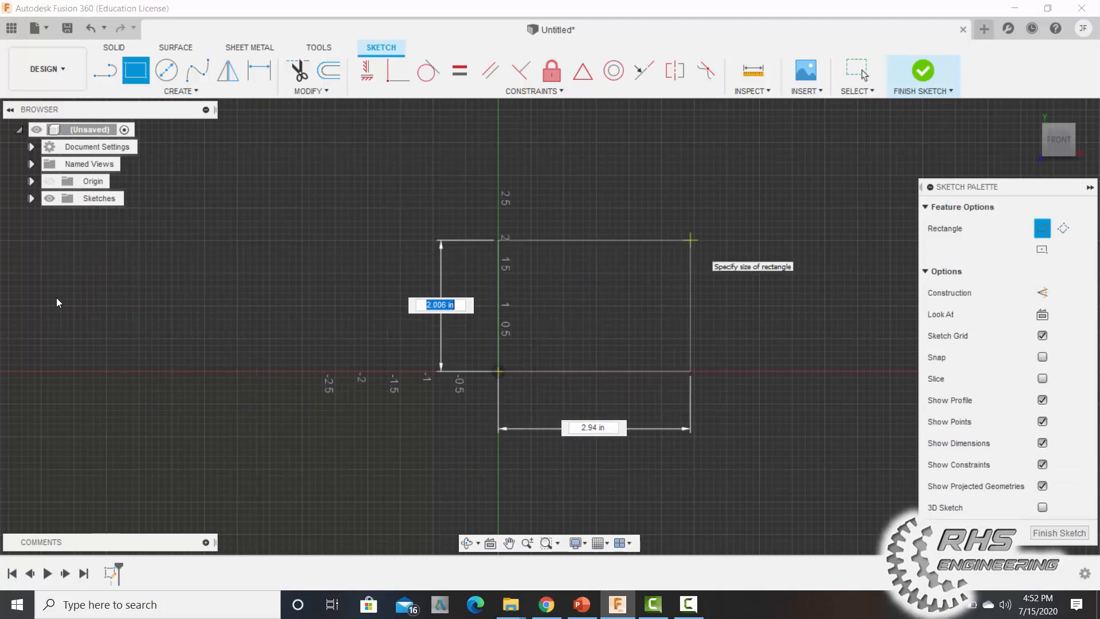
text(1.5)
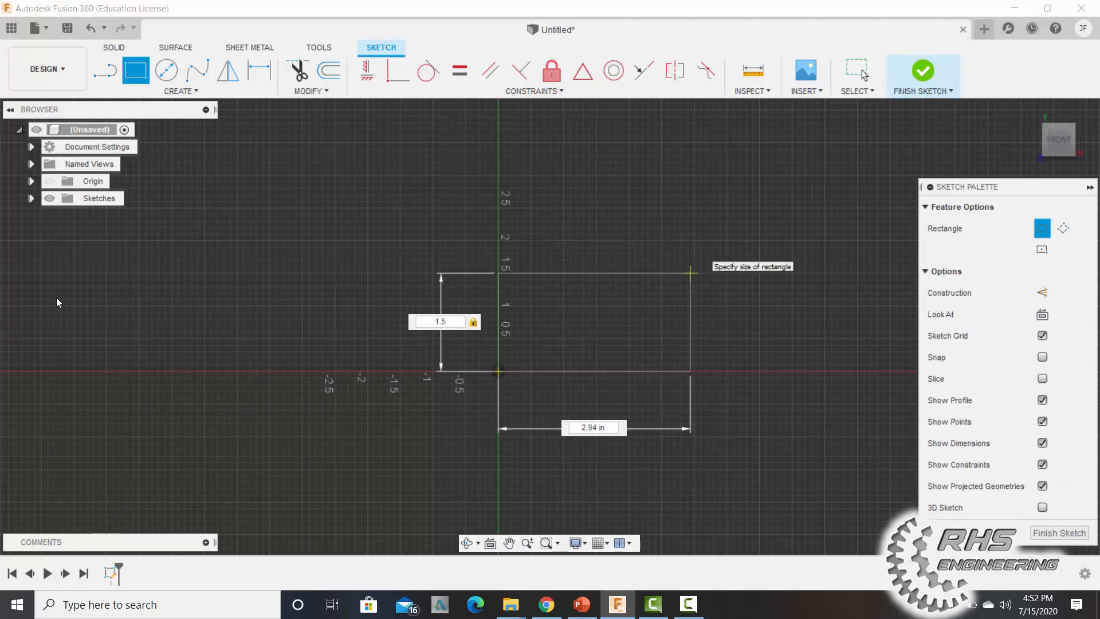
key(Tab)
text(2.5)
key(Tab)
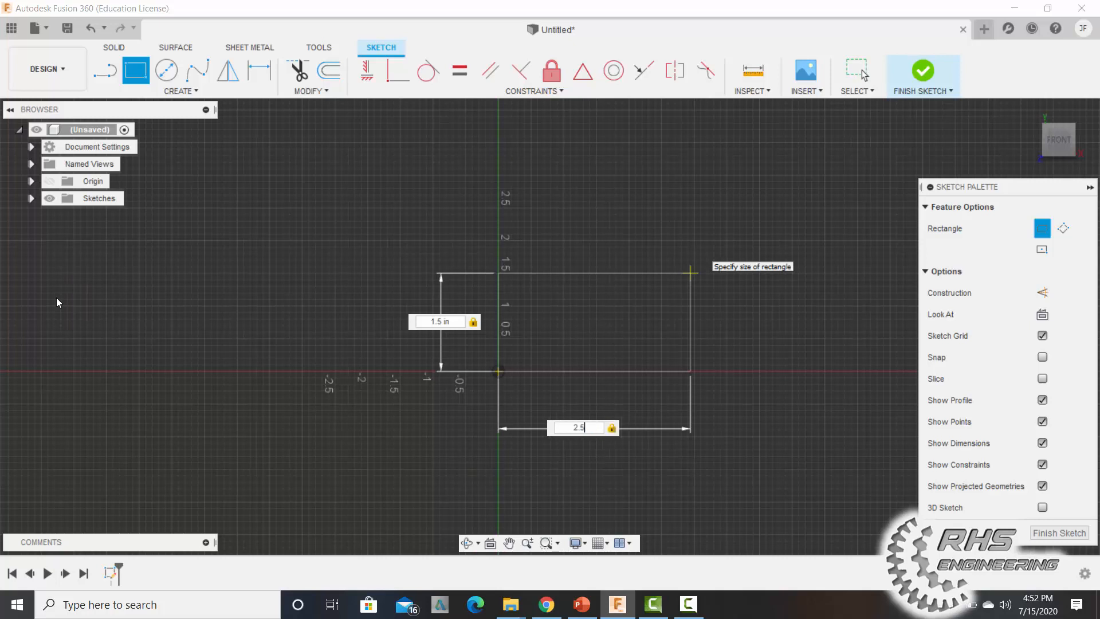
key(Return)
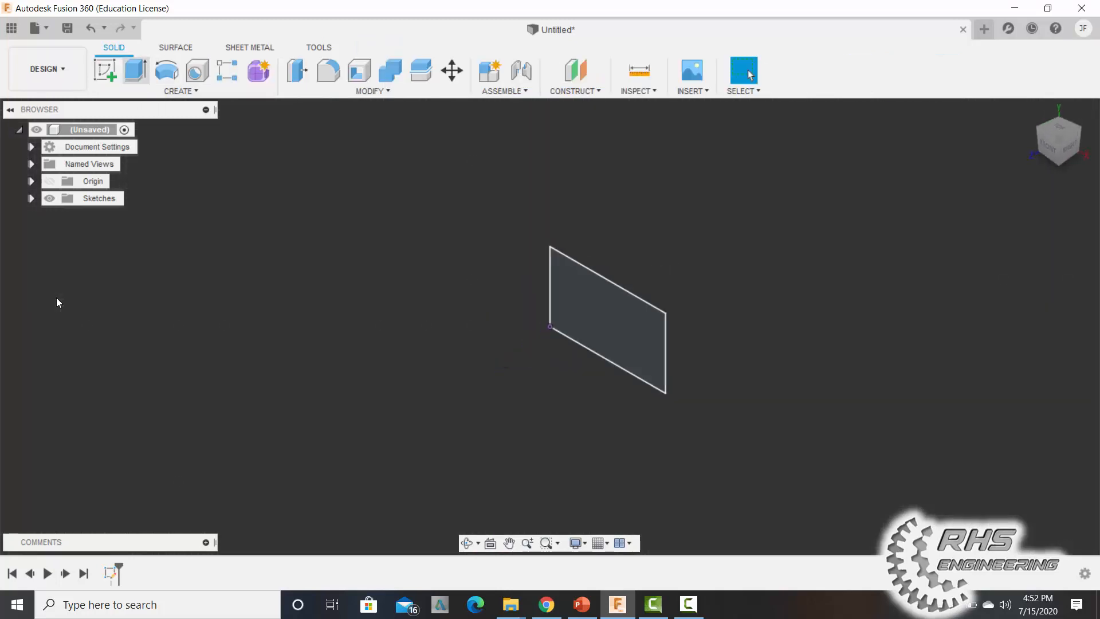
Extrude the rectangle profile 1.5 in to one side as a new body
key(e)
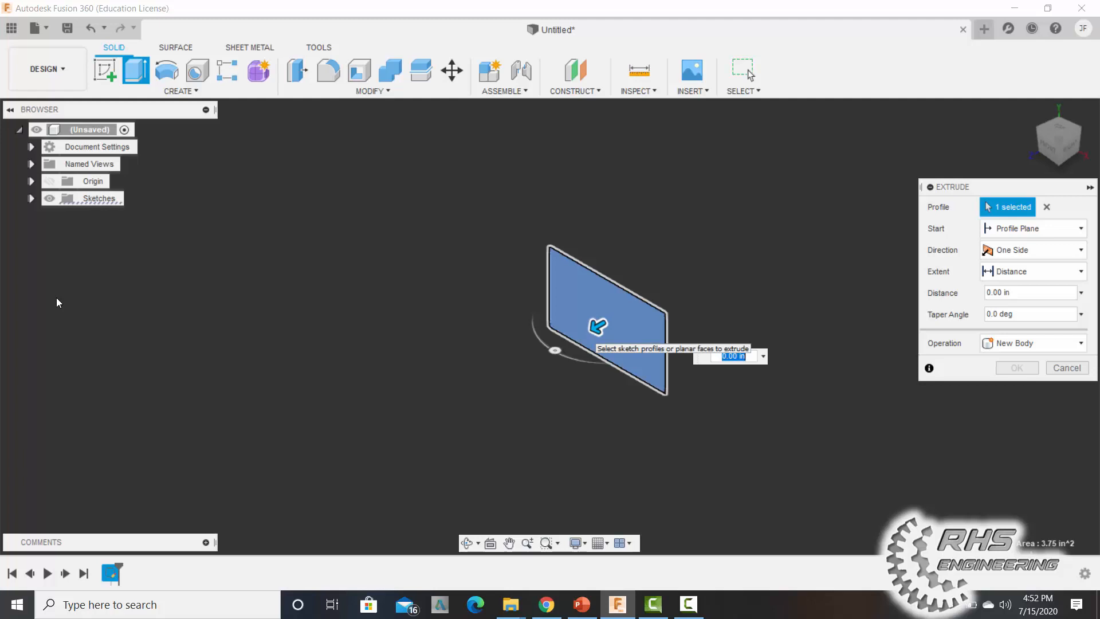
text(1.5)
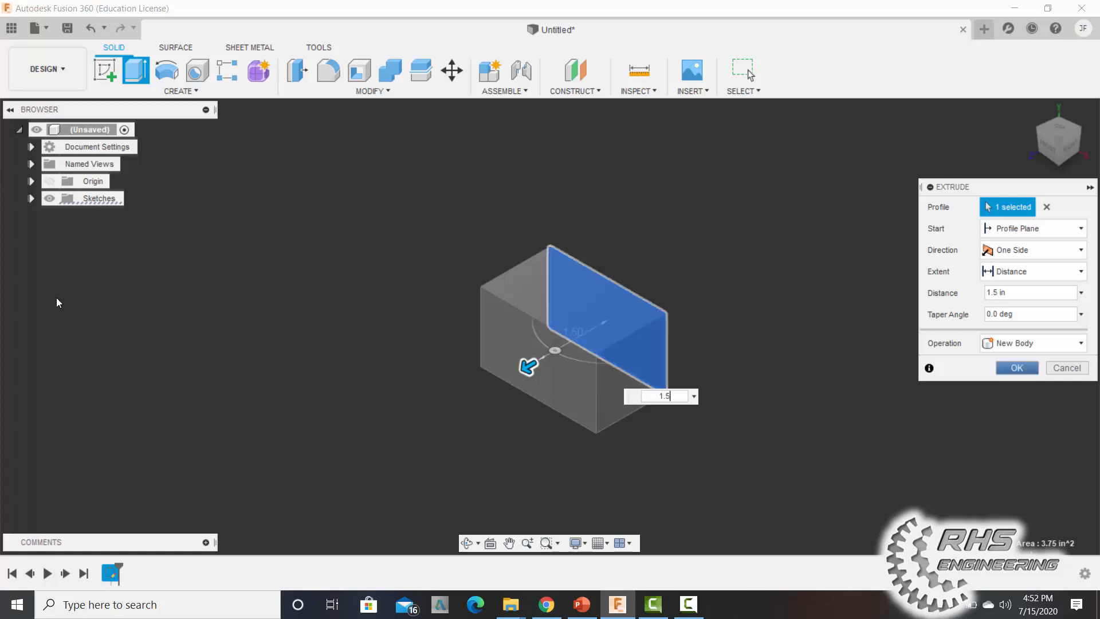
key(Return)
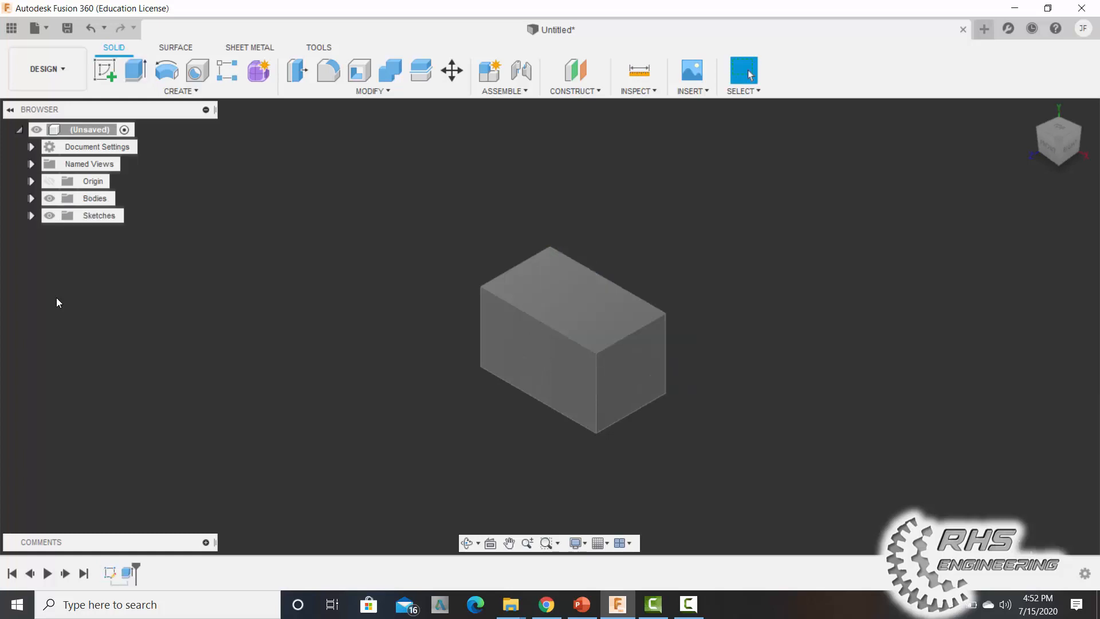
Start a new sketch on the block's long front face
scroll(56, 298, up, 5)
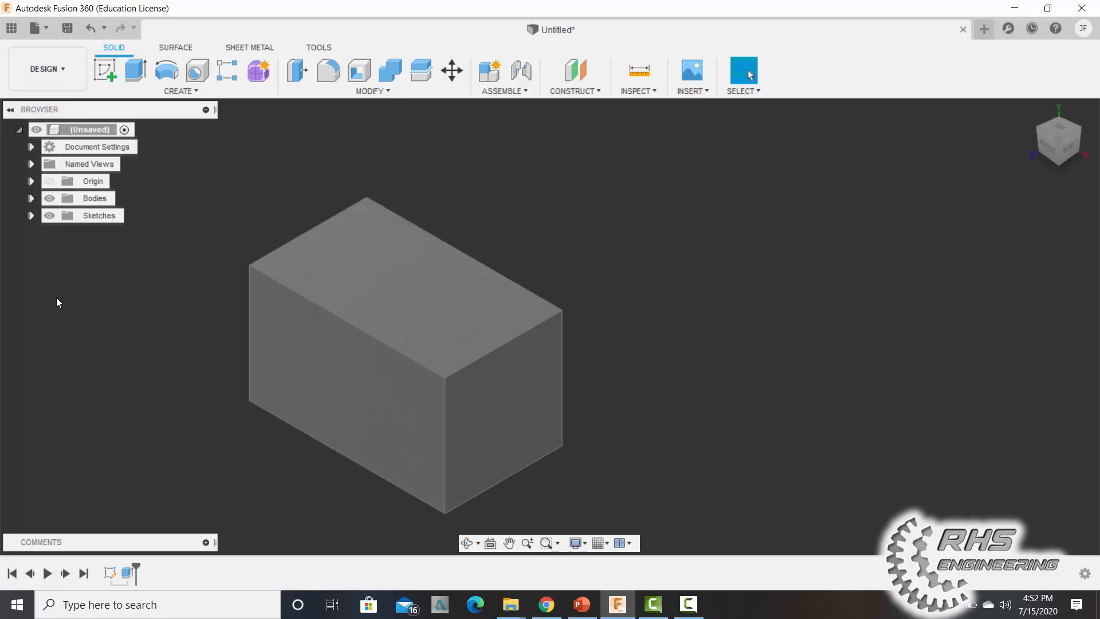
middle_drag(56, 297, 214, 266)
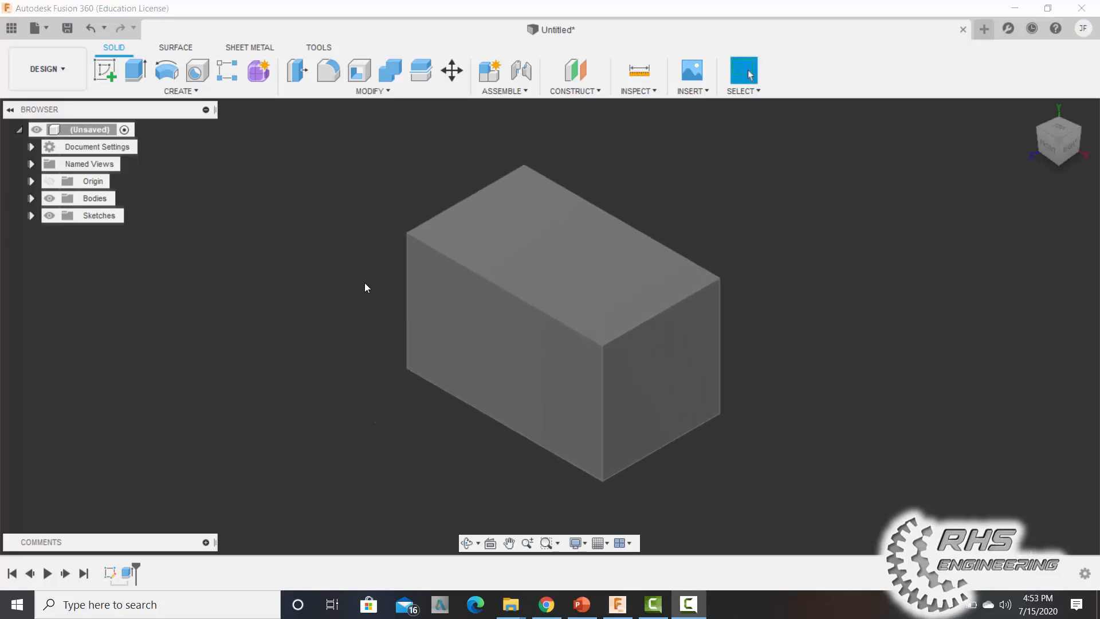
click(105, 71)
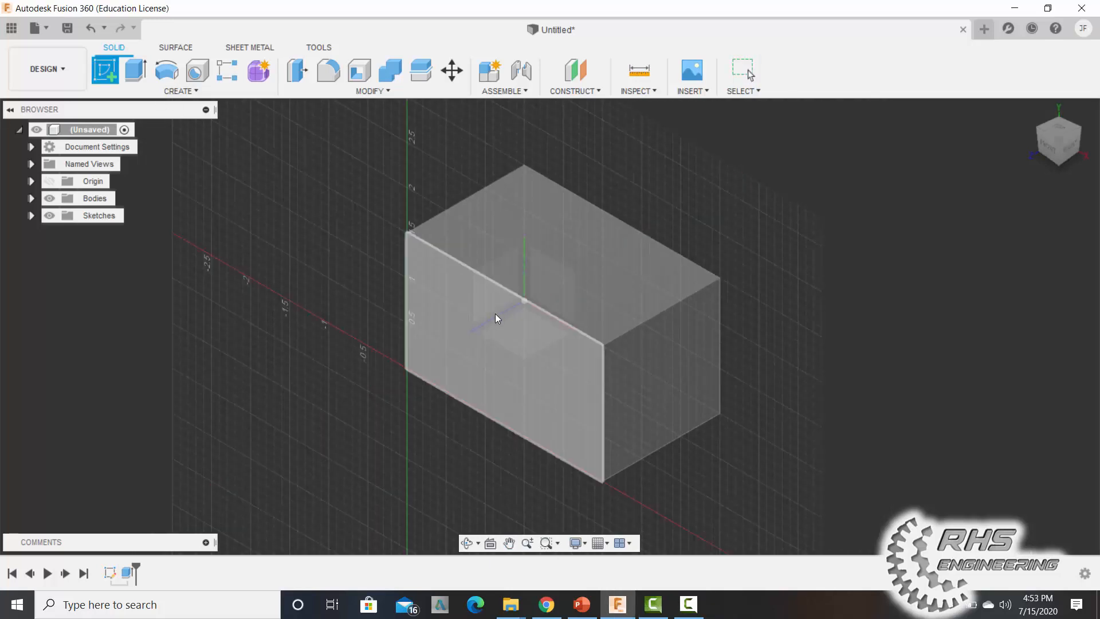
click(496, 317)
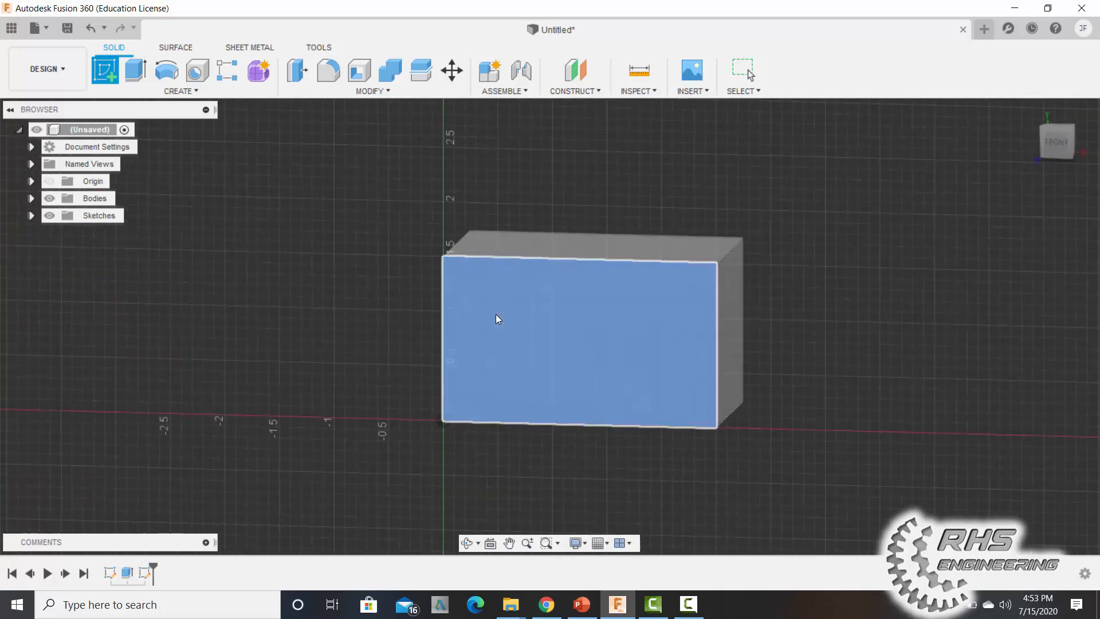
Draw a closed V-shaped triangle hanging from the front face's top edge, with its left side about 1.45 in long
scroll(737, 369, up, 5)
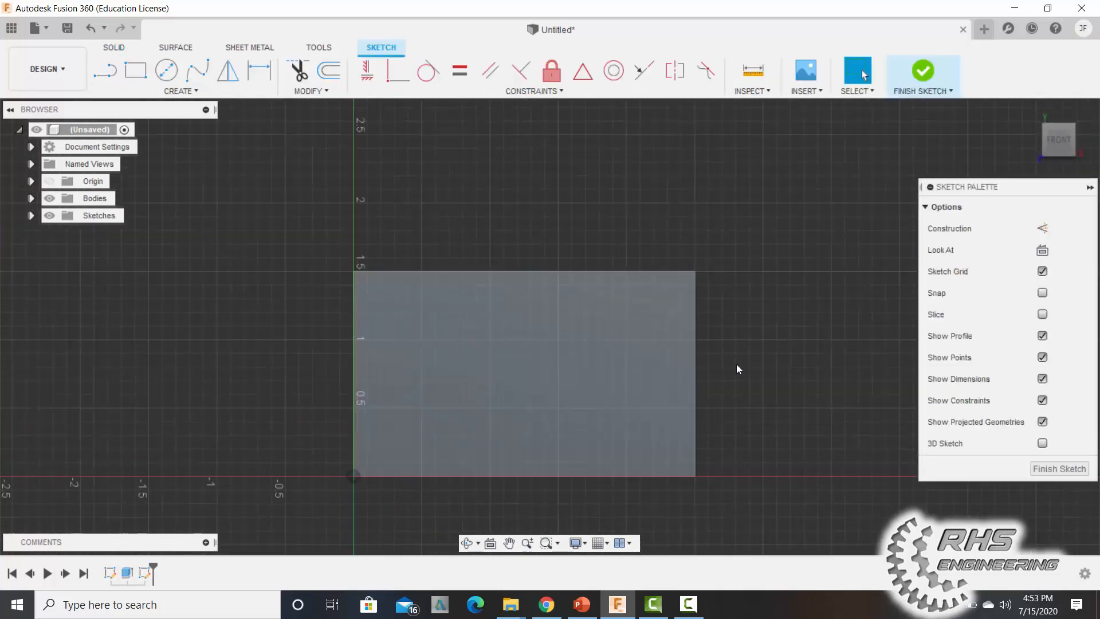
mouse_move(737, 364)
middle_down()
mouse_move(786, 282)
mouse_move(776, 309)
middle_up()
click(105, 70)
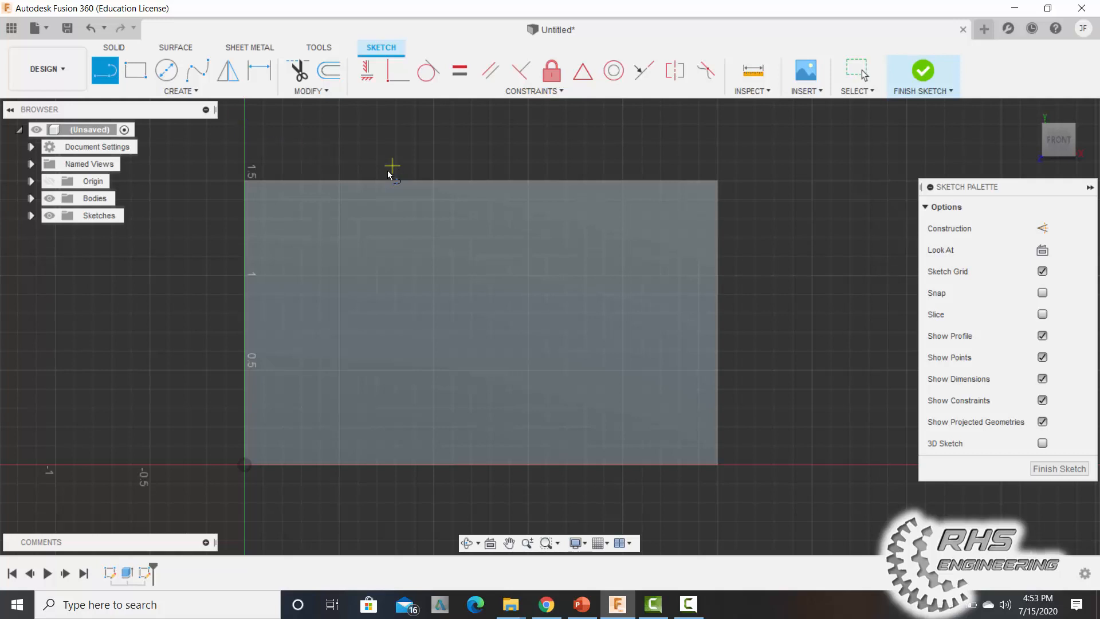
click(329, 182)
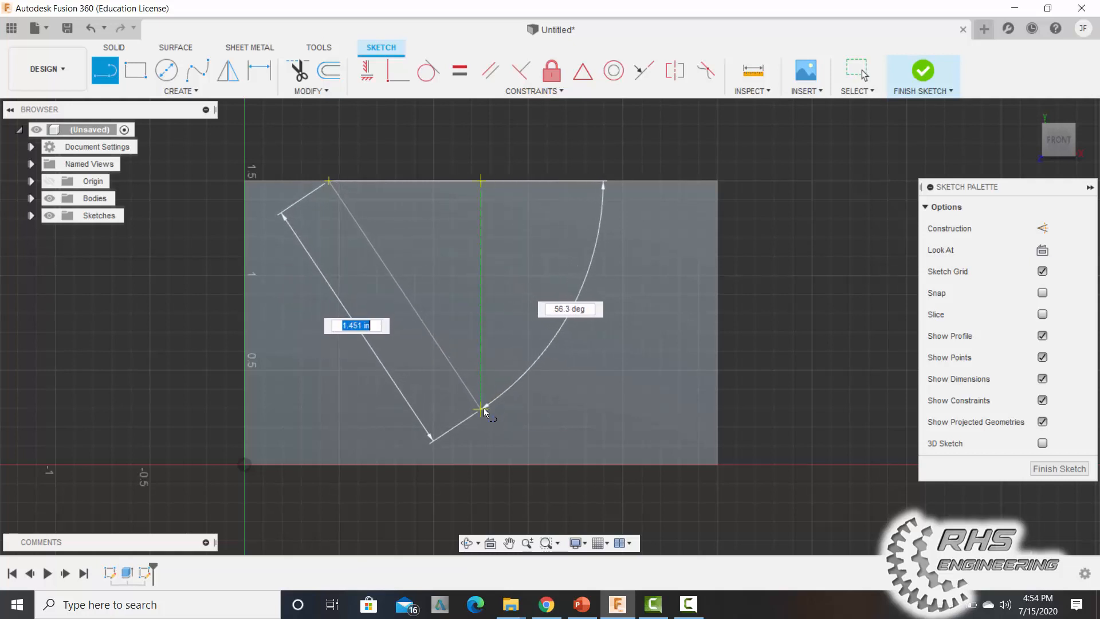
click(483, 408)
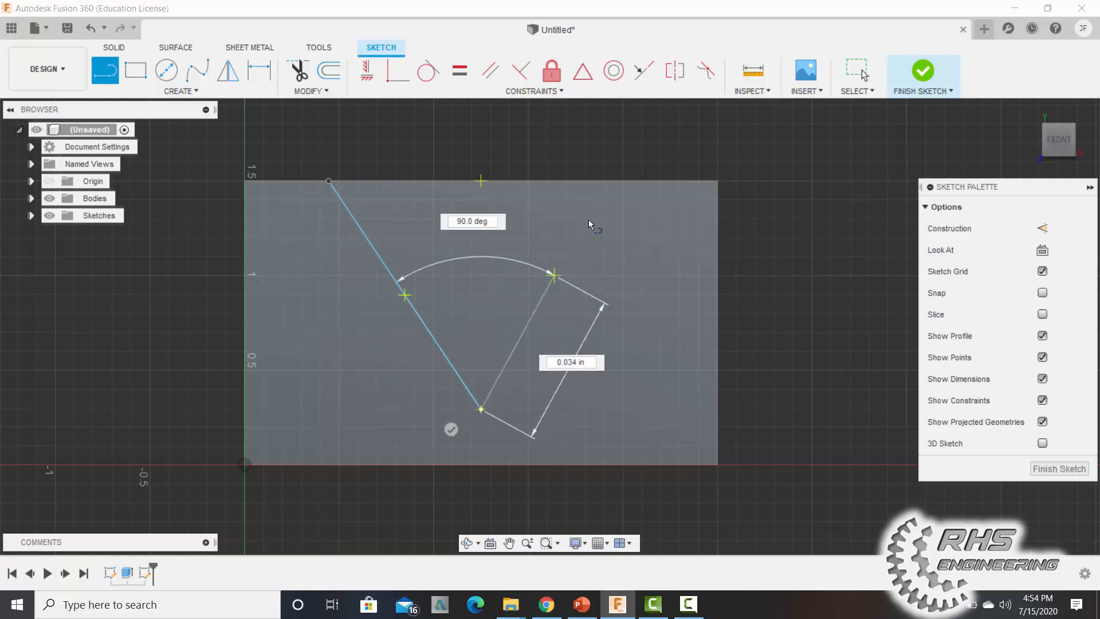
click(650, 182)
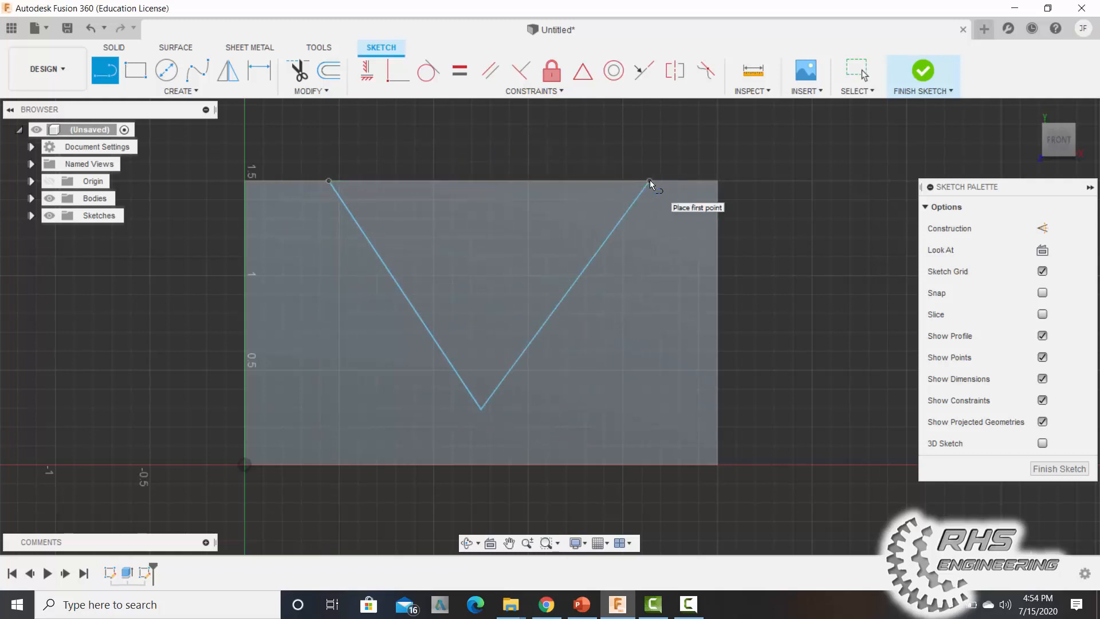
click(330, 181)
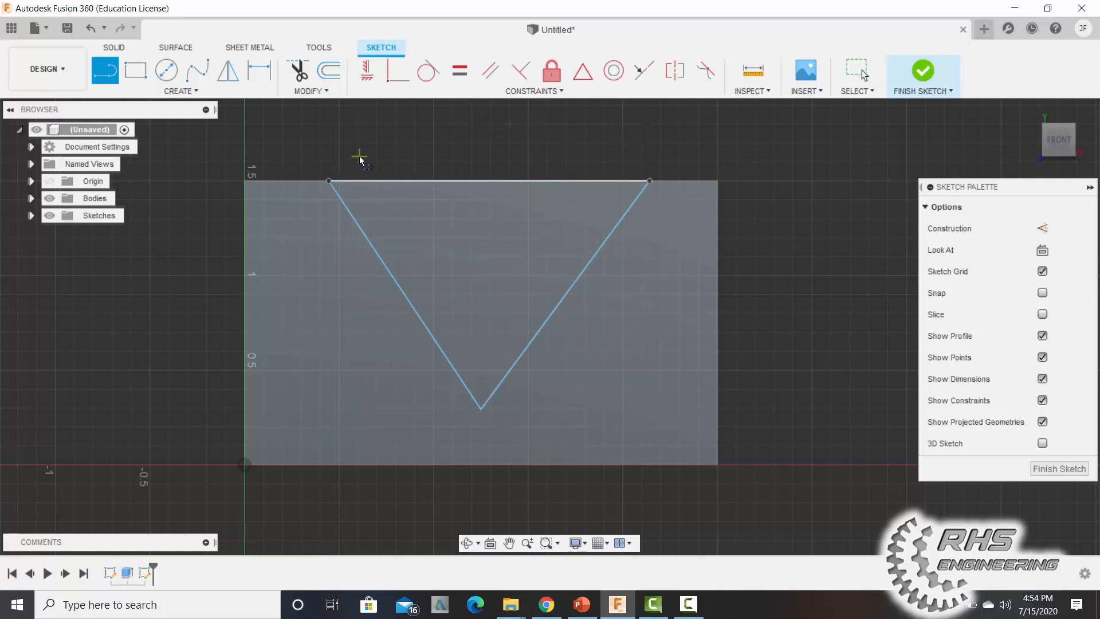
key(Escape)
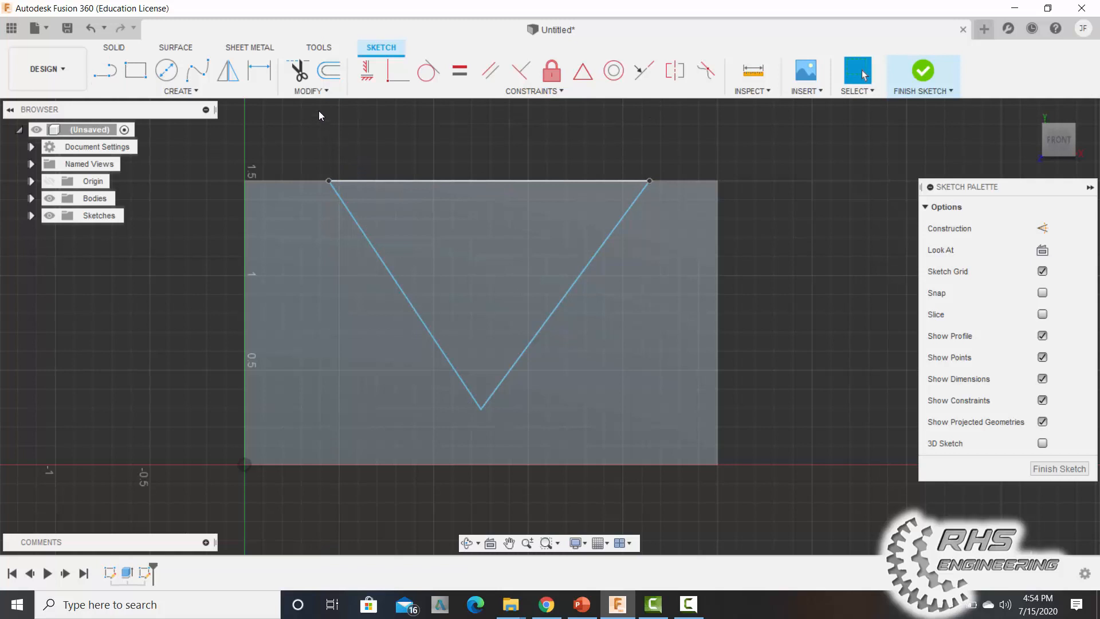
Dimension the V's upper-left corner at 0.25 in from the block's upper-left corner
click(260, 72)
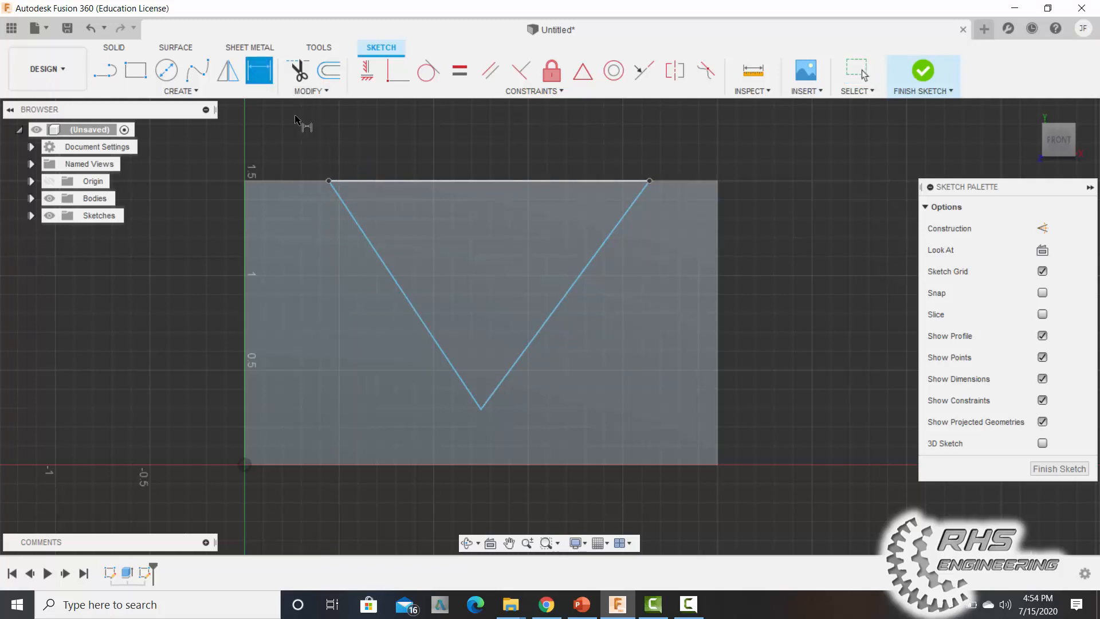
click(328, 181)
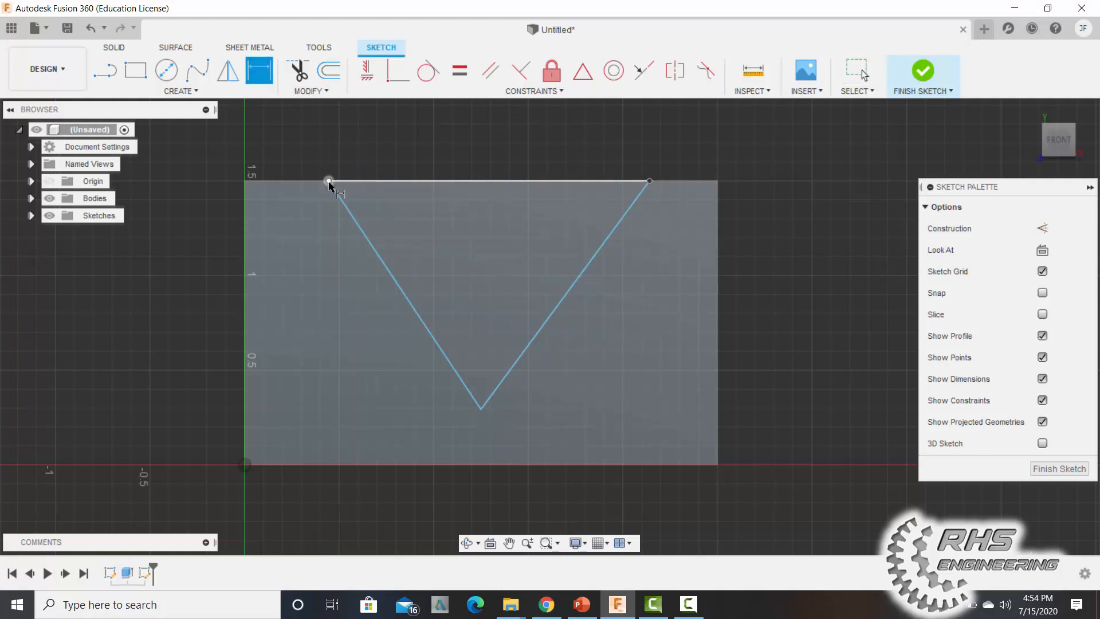
click(245, 179)
click(279, 152)
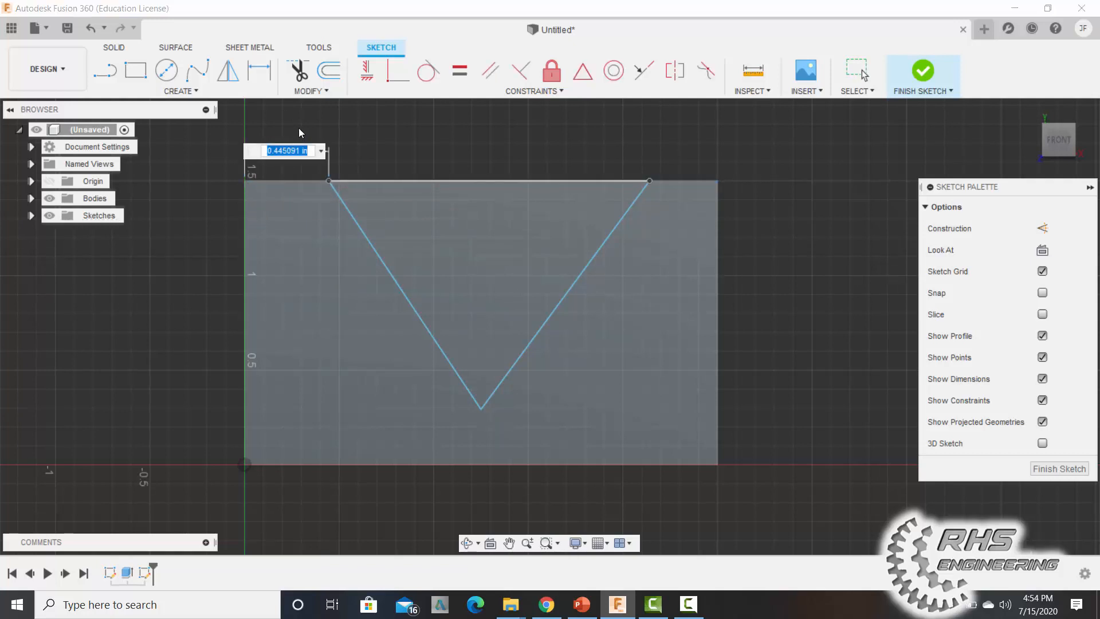
key(Return)
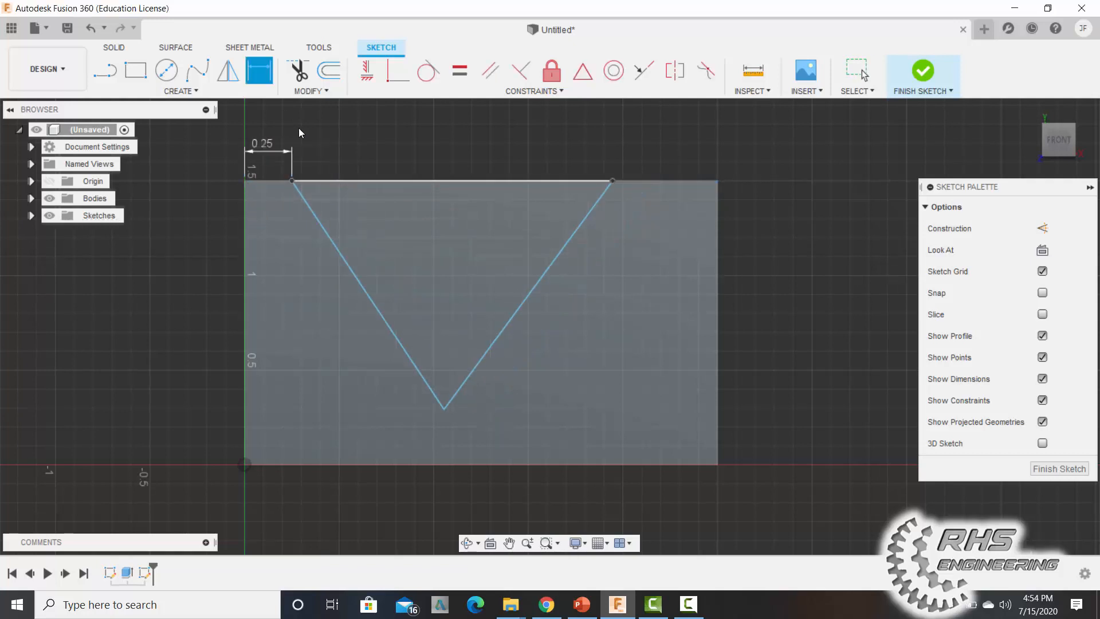
Dimension the upper end of the V's right line at 0.25 in from the block's upper-right corner
click(613, 180)
click(718, 181)
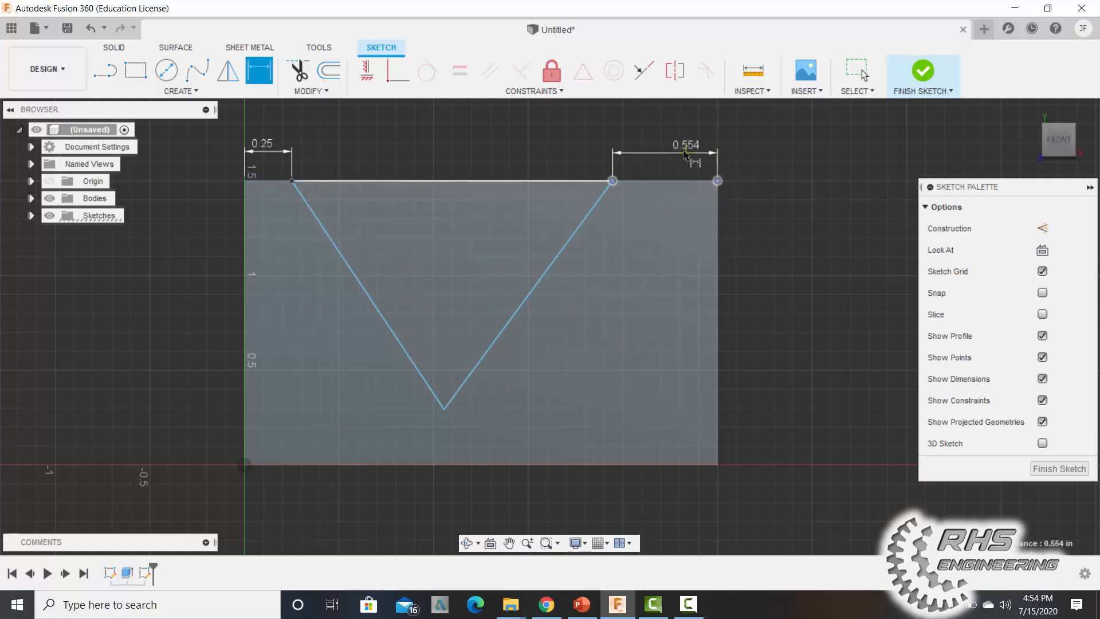
click(682, 150)
text(.25)
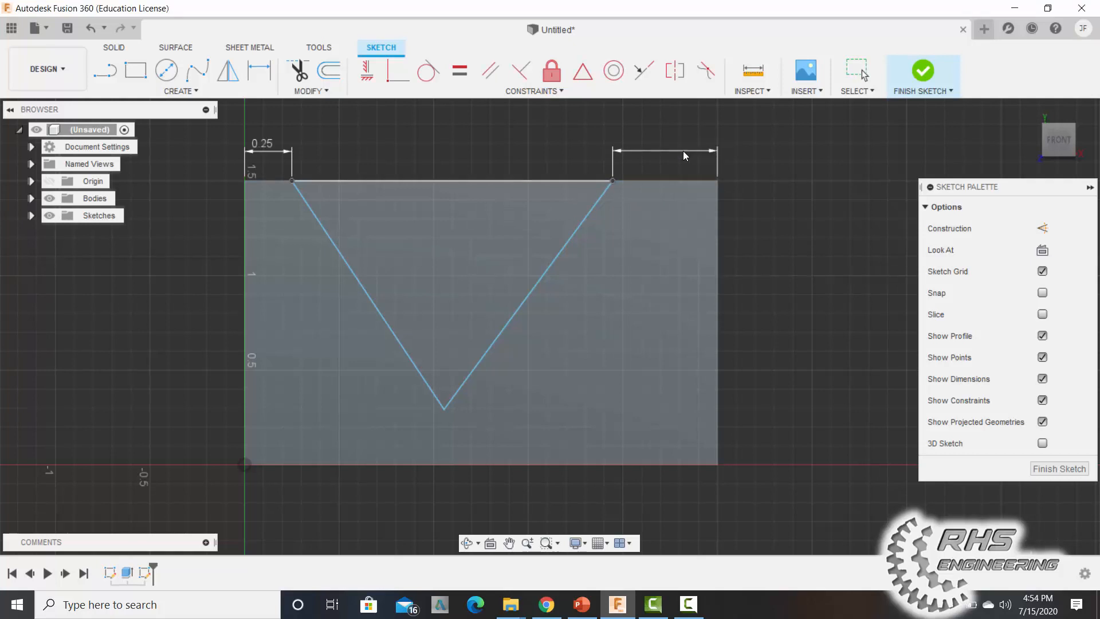
key(Return)
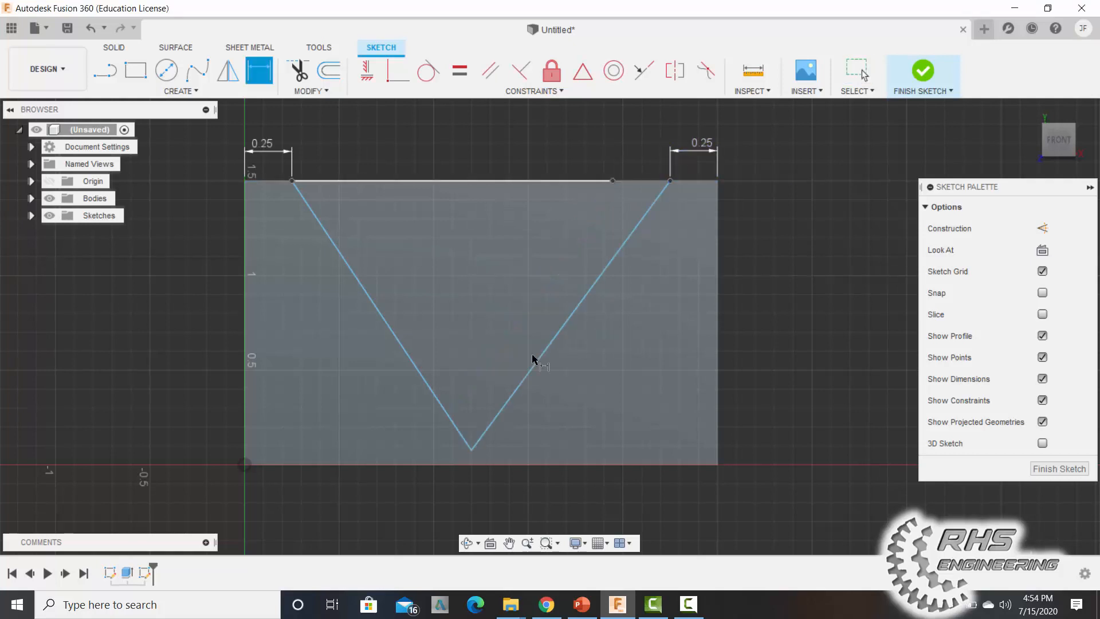
Dimension the V's bottom vertex at 0.25 in above the block's bottom edge
click(471, 449)
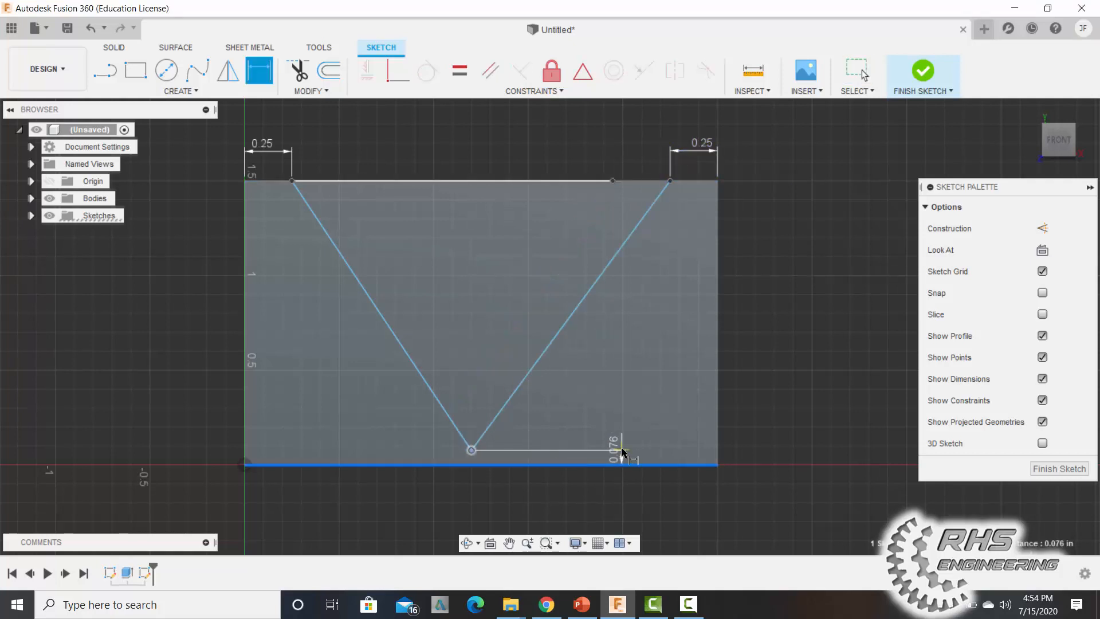
click(620, 451)
click(622, 451)
text(.25)
key(Return)
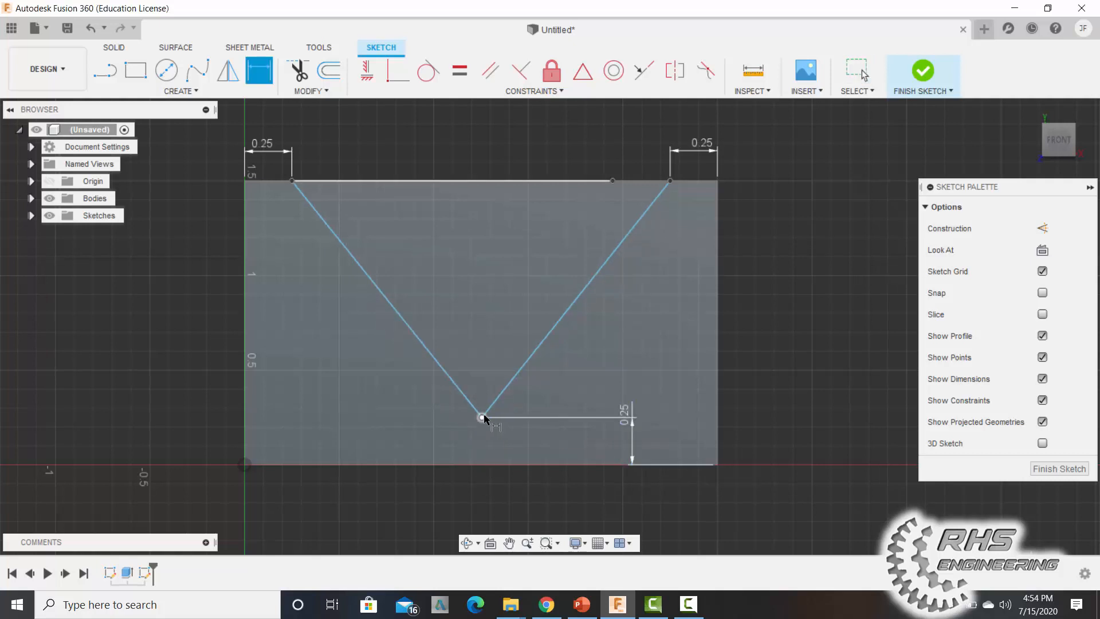
Apply a Coincident constraint joining the top line's loose right endpoint to the V's upper-right corner
click(390, 78)
click(612, 180)
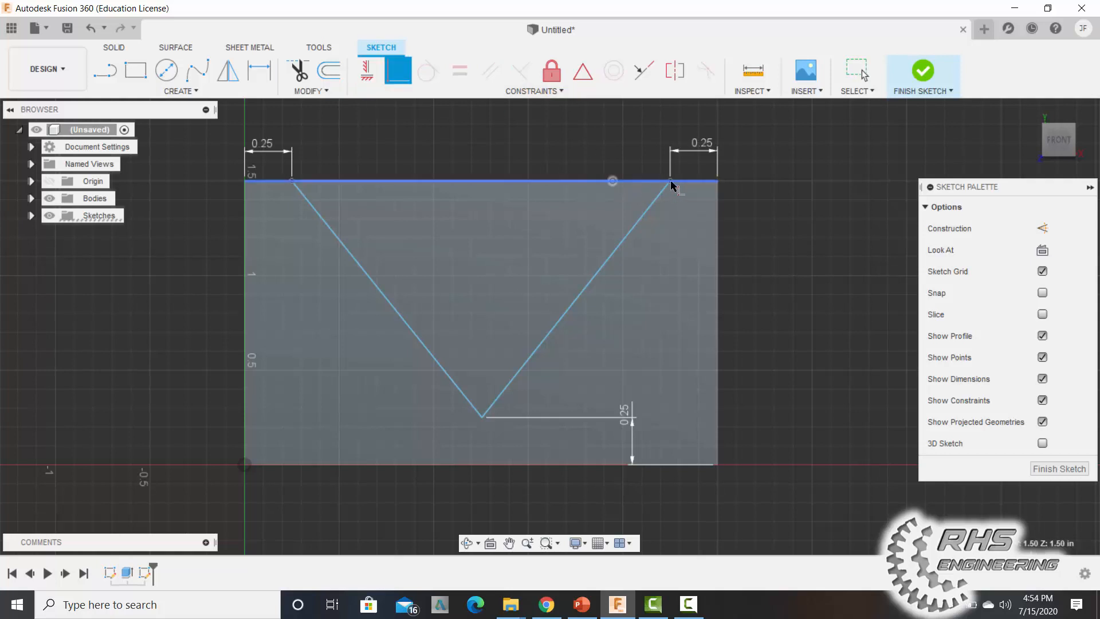
click(670, 181)
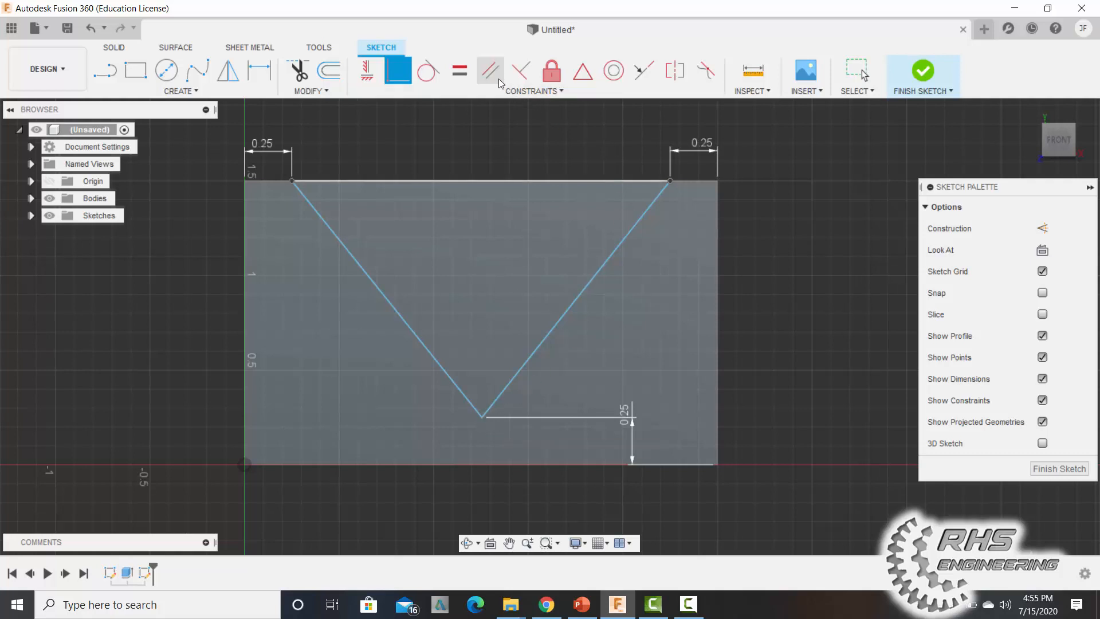
Apply an Equal constraint to the V's two slanted lines
click(463, 72)
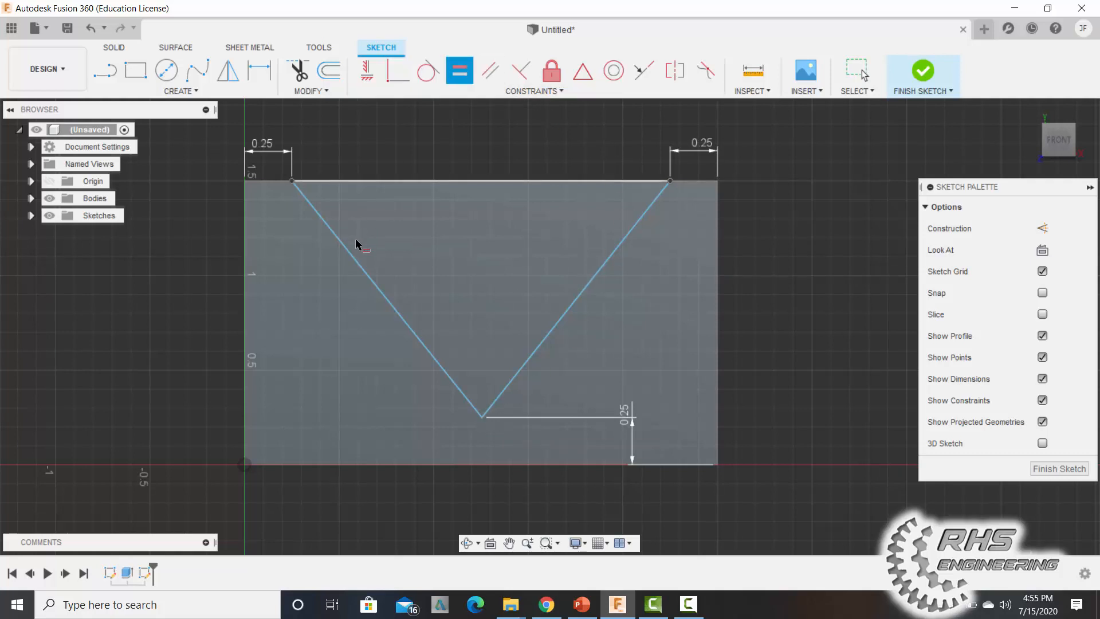
click(351, 255)
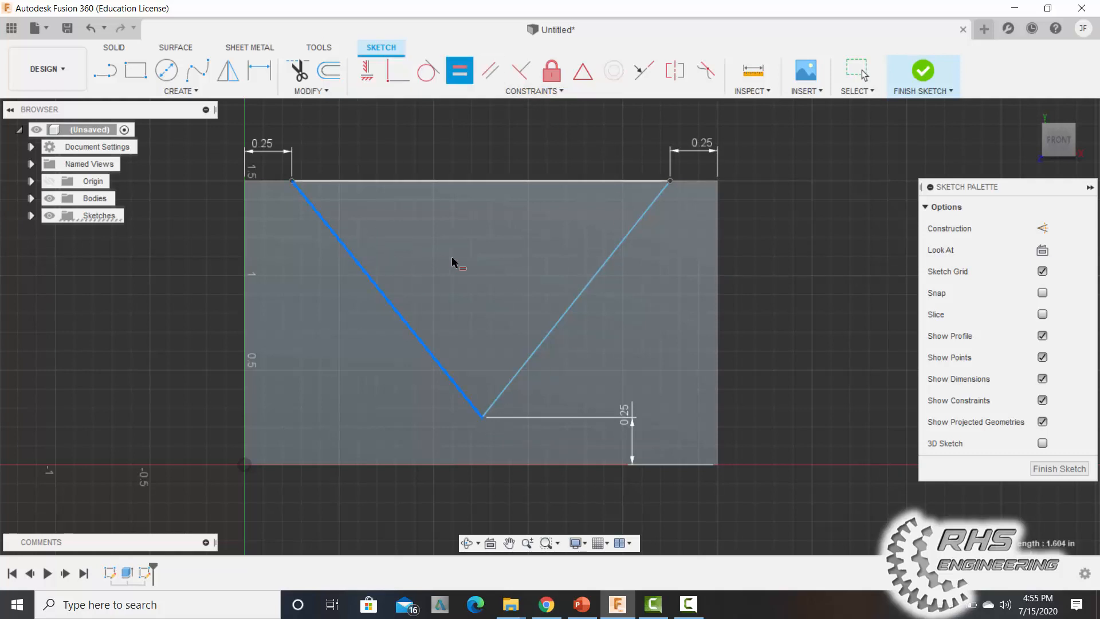
click(591, 285)
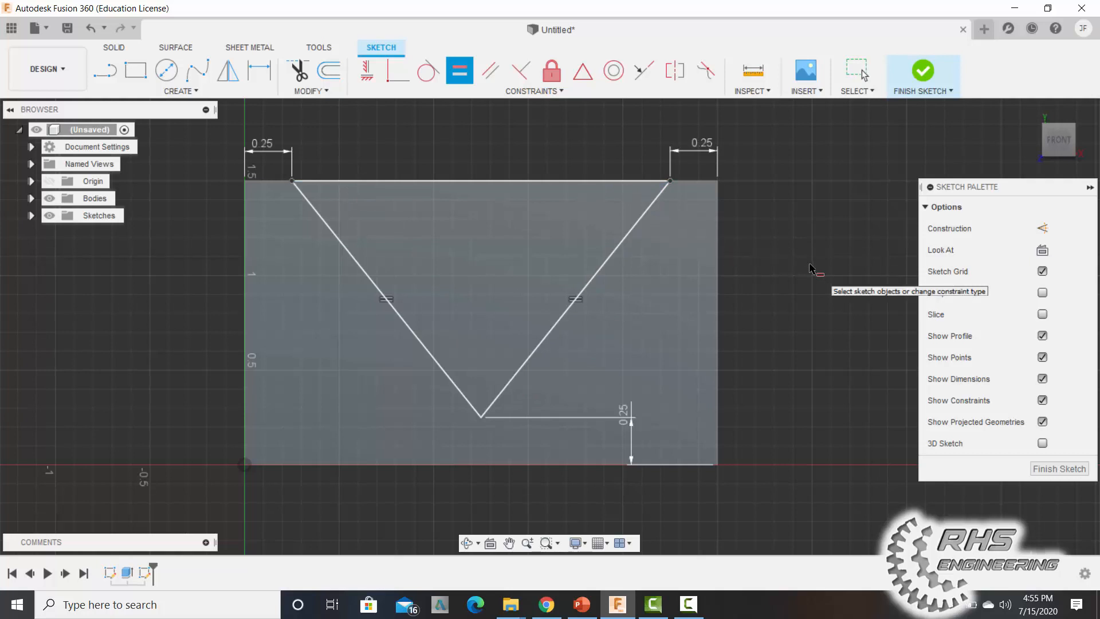
Finish the front-face sketch and start a new sketch on the block's back face
key(Escape)
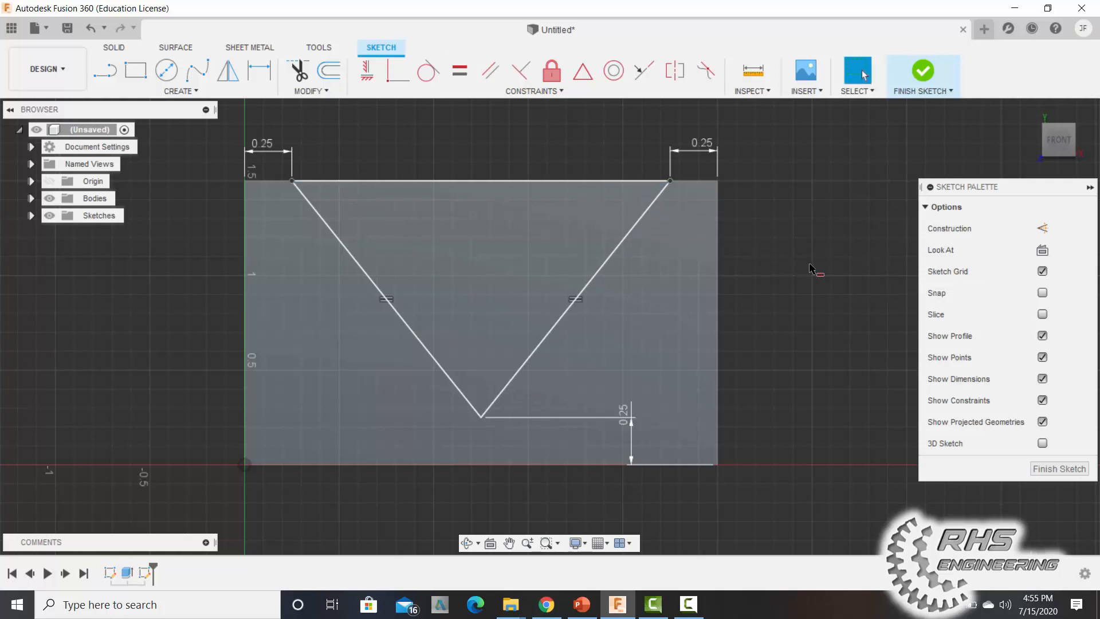
click(923, 72)
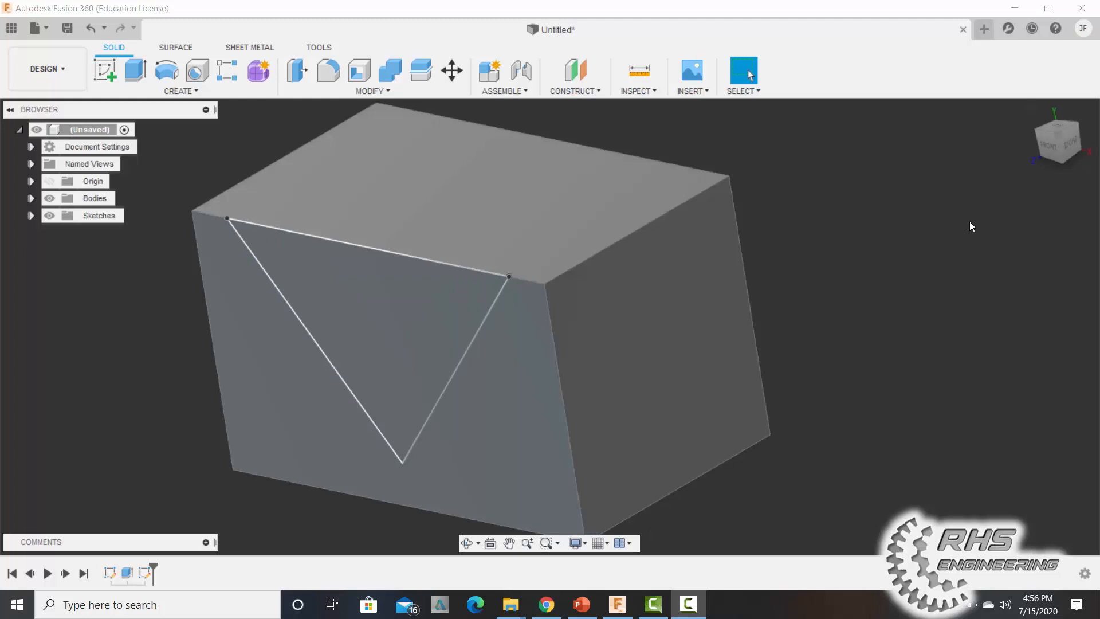
shift+middle_drag(970, 222, 924, 222)
shift+middle_drag(826, 214, 839, 260)
key(Escape)
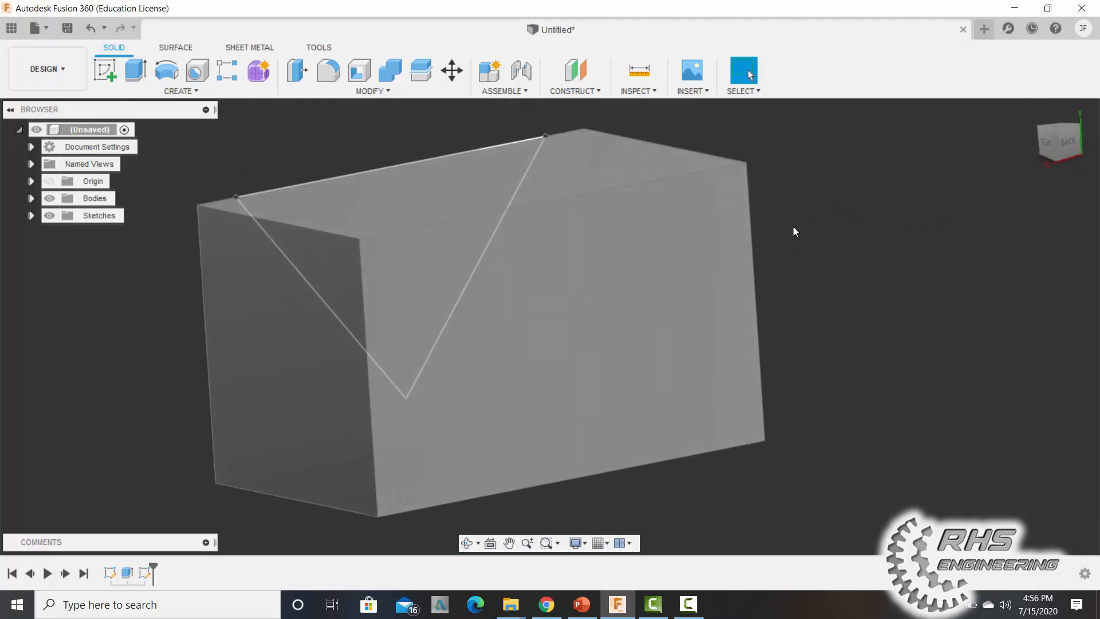
click(103, 72)
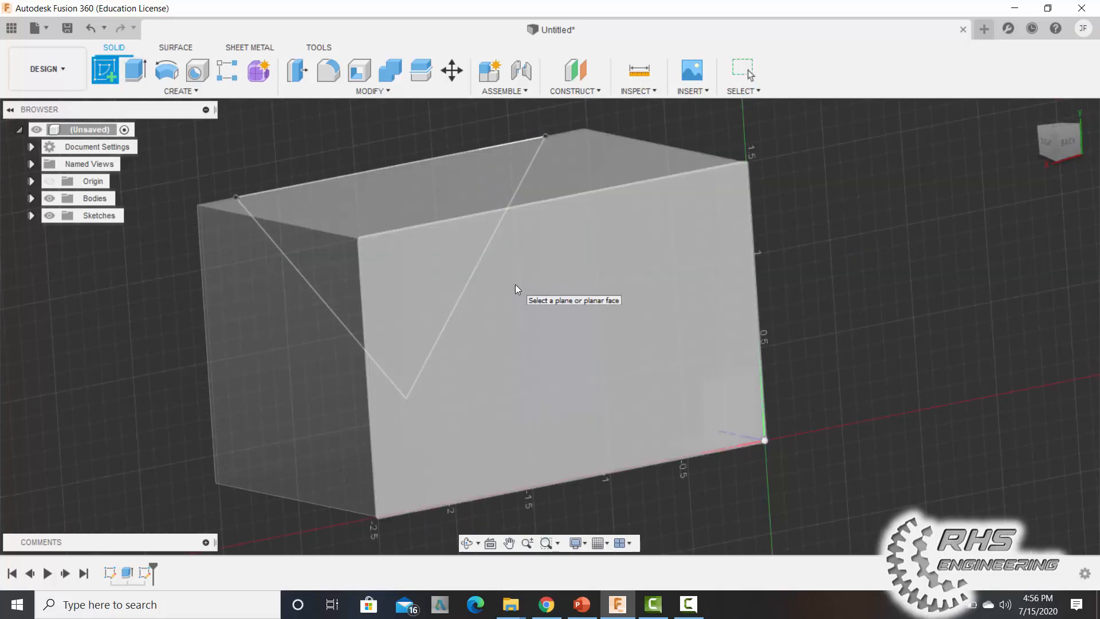
click(515, 284)
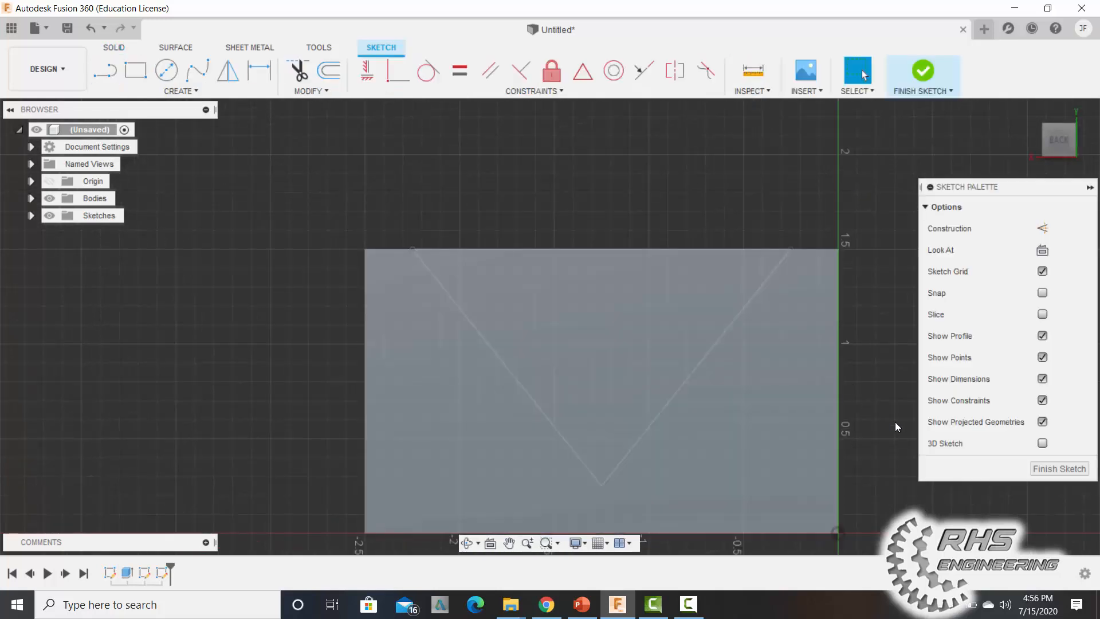
Sketch a closed downward-pointing V triangle inside the front V's outline, with its top line along the block's upper edge
middle_drag(857, 375, 812, 376)
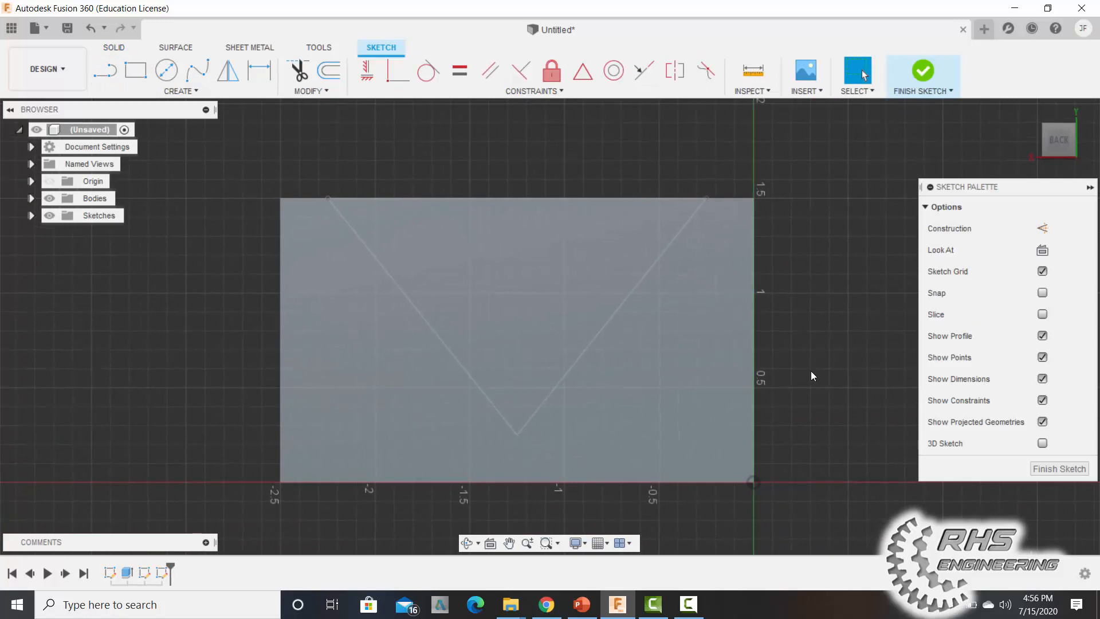
scroll(811, 375, up, 1)
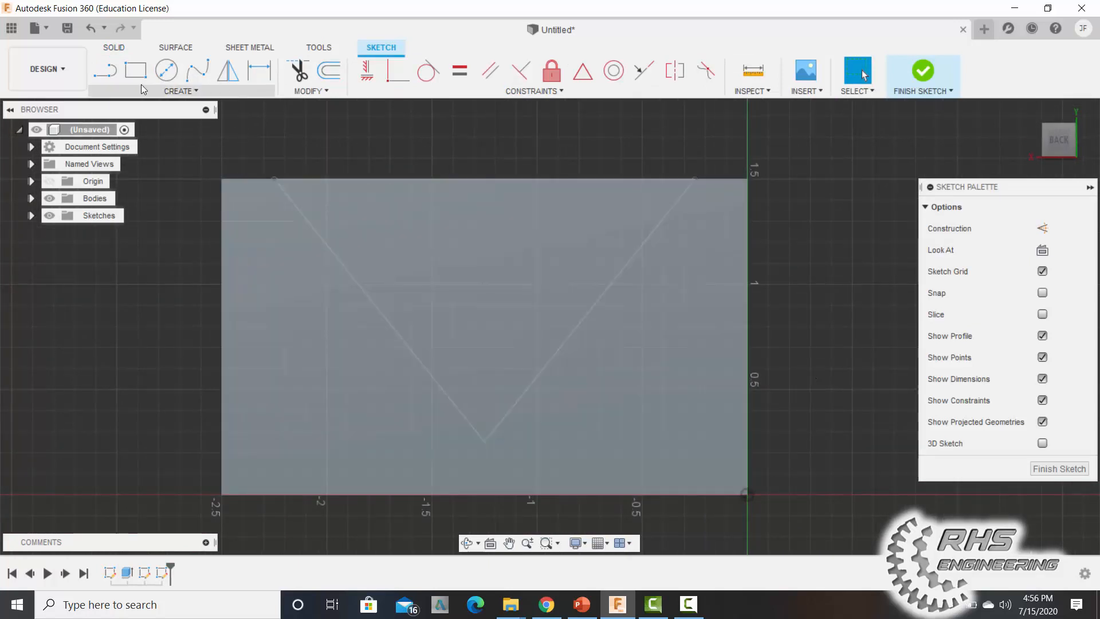
click(105, 69)
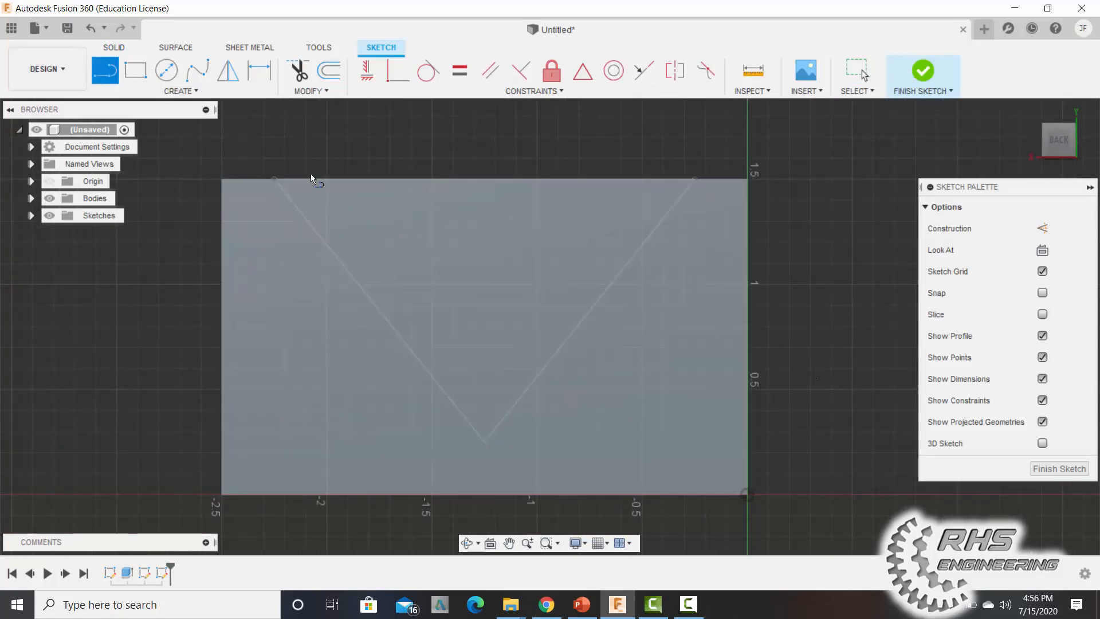
click(345, 179)
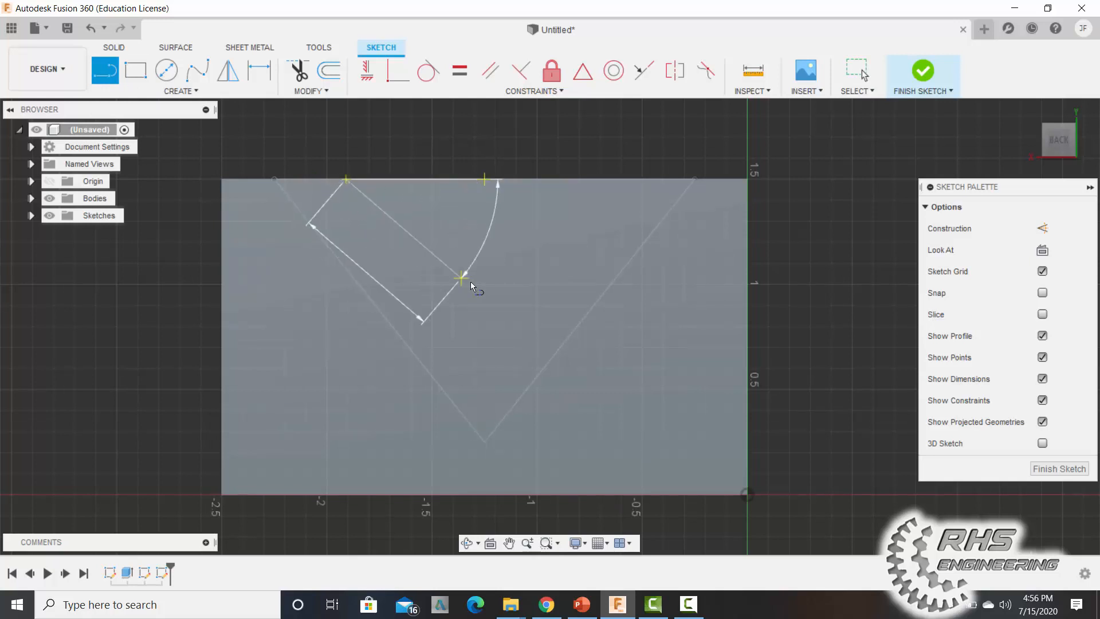
click(490, 339)
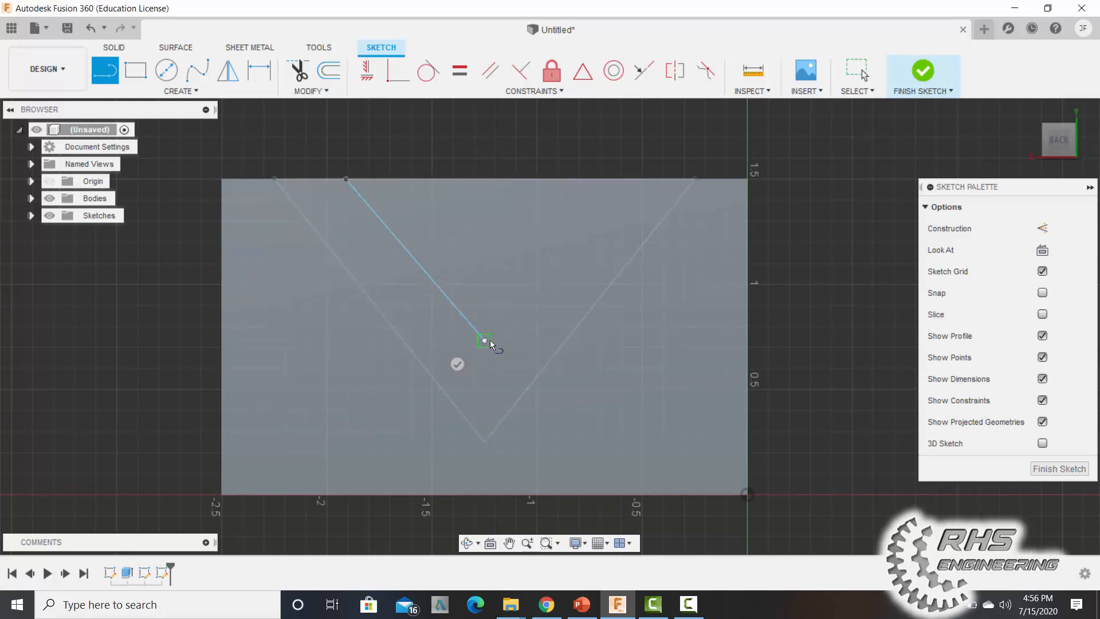
double_click(626, 184)
click(346, 179)
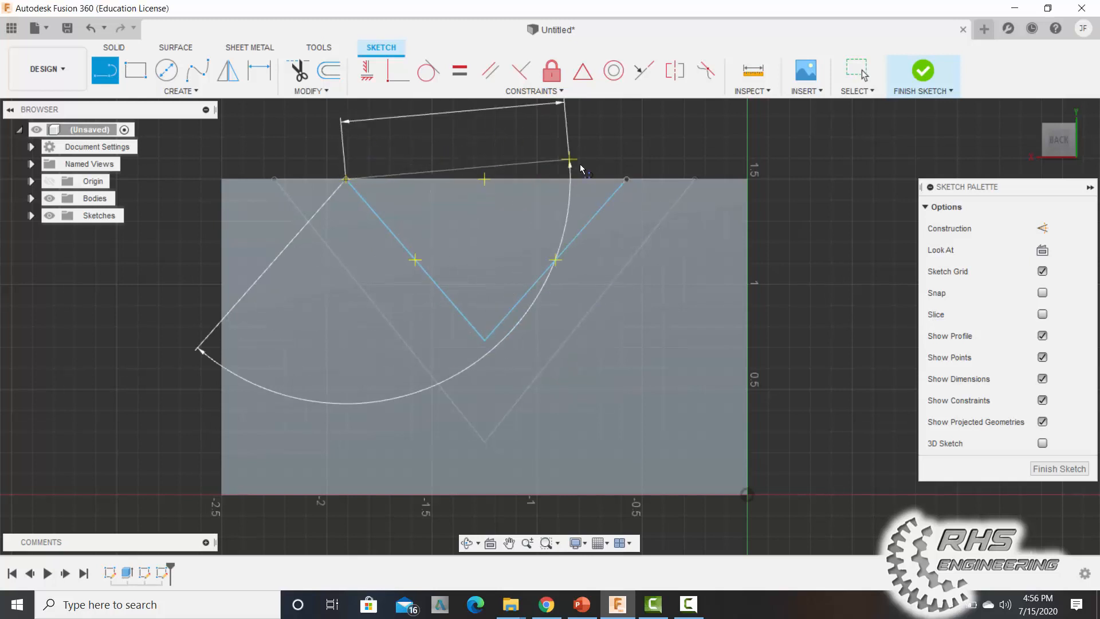
double_click(626, 180)
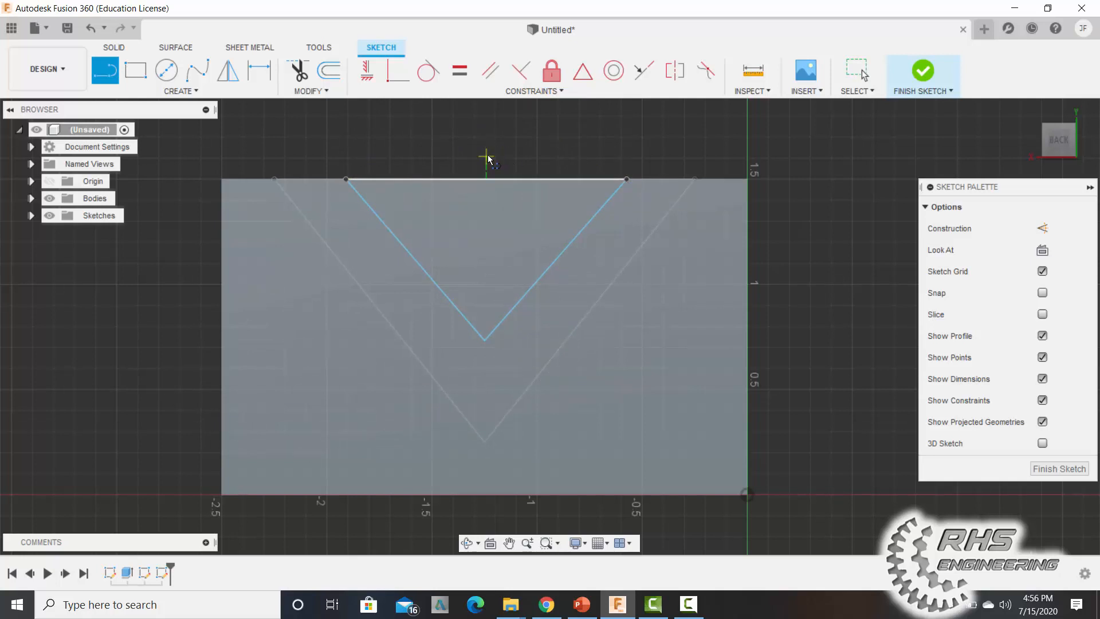
key(Escape)
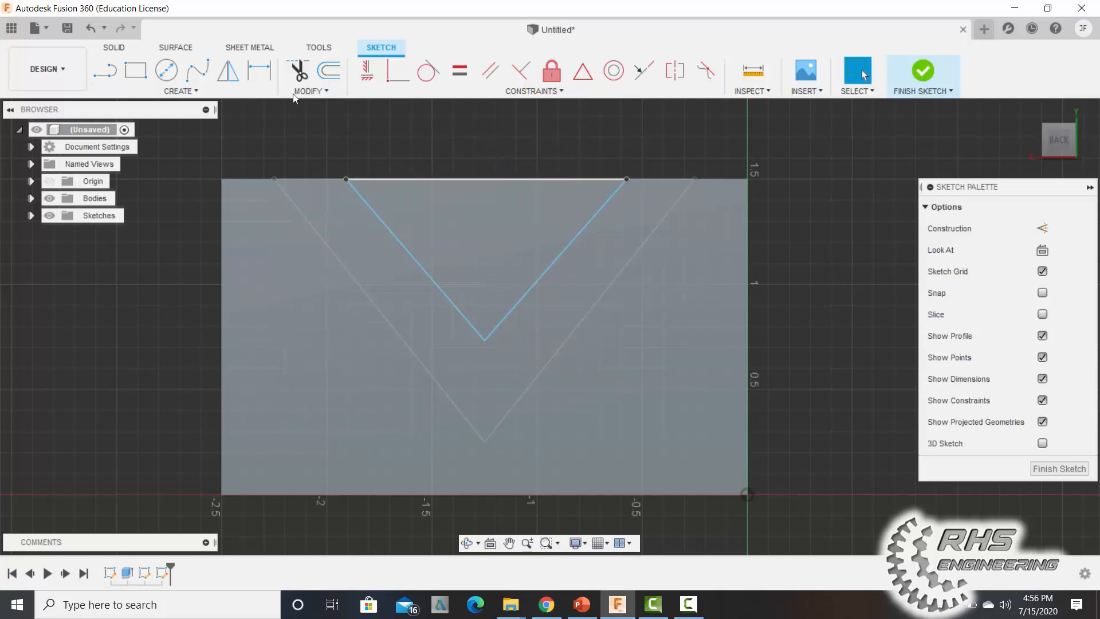
Dimension the new V's upper-left corner at 0.5 in from the block's upper-left corner
click(261, 71)
click(346, 179)
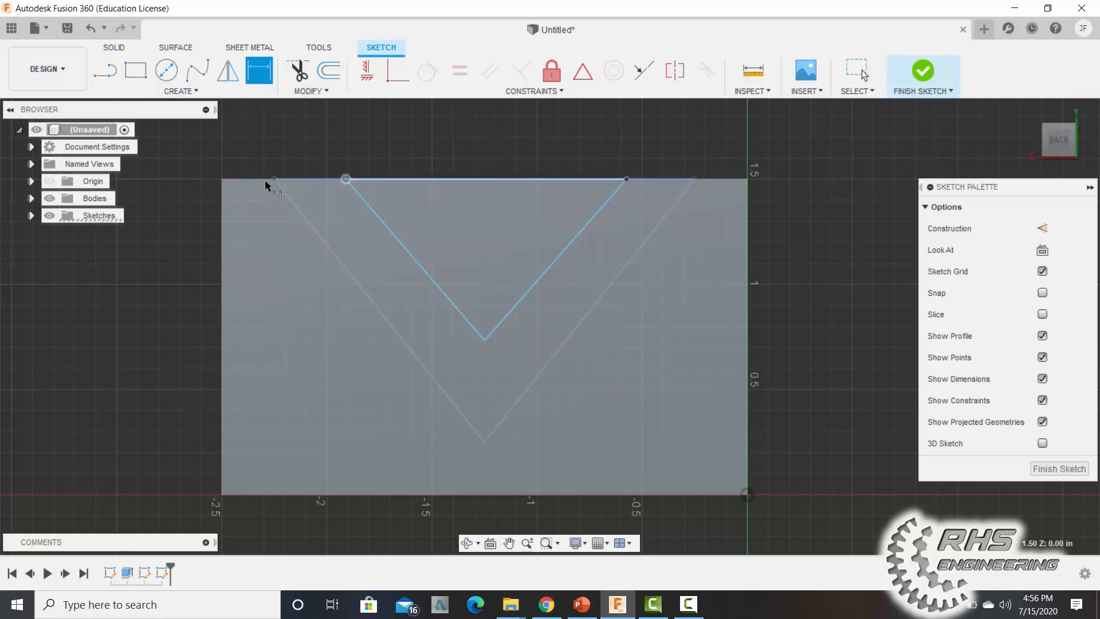
click(222, 178)
click(283, 144)
text(.5)
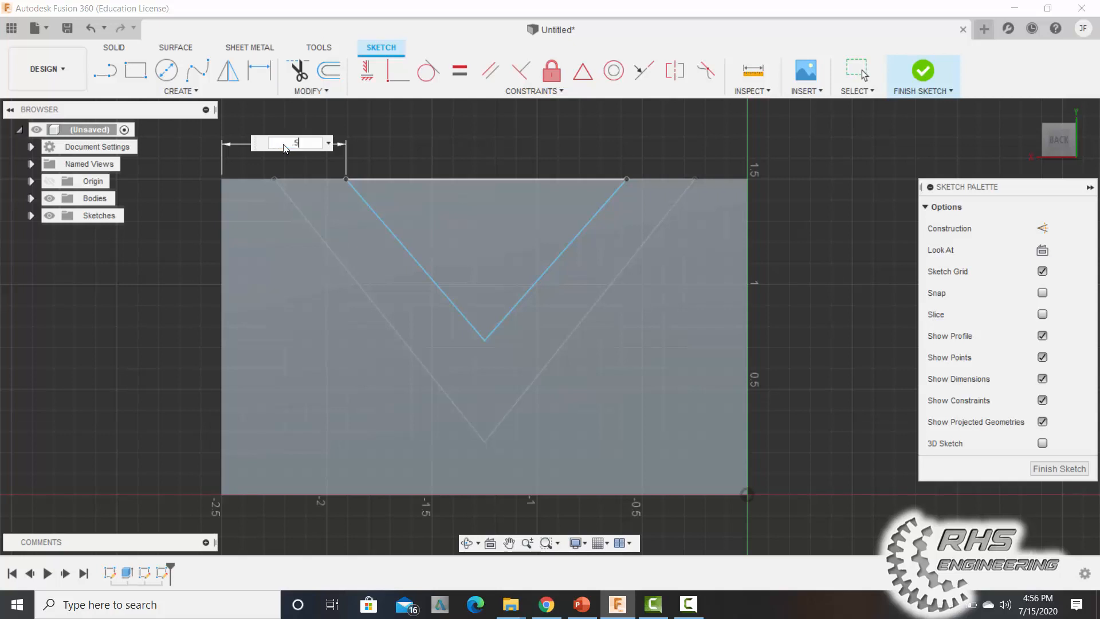
key(Return)
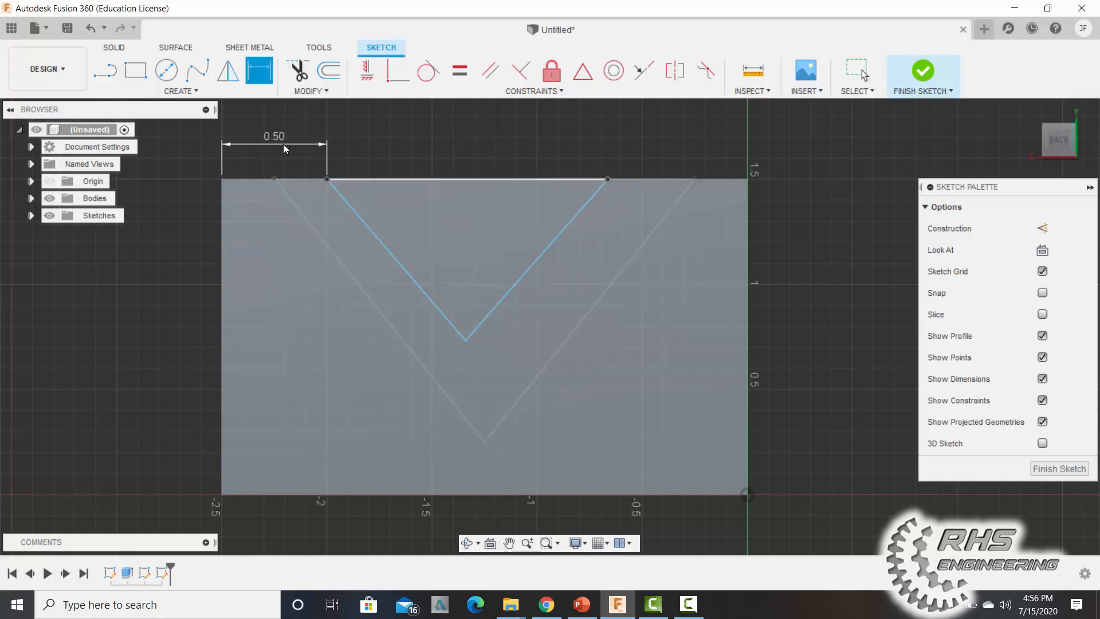
Dimension the new V's upper-right corner at 0.5 in from the block's right edge
click(607, 179)
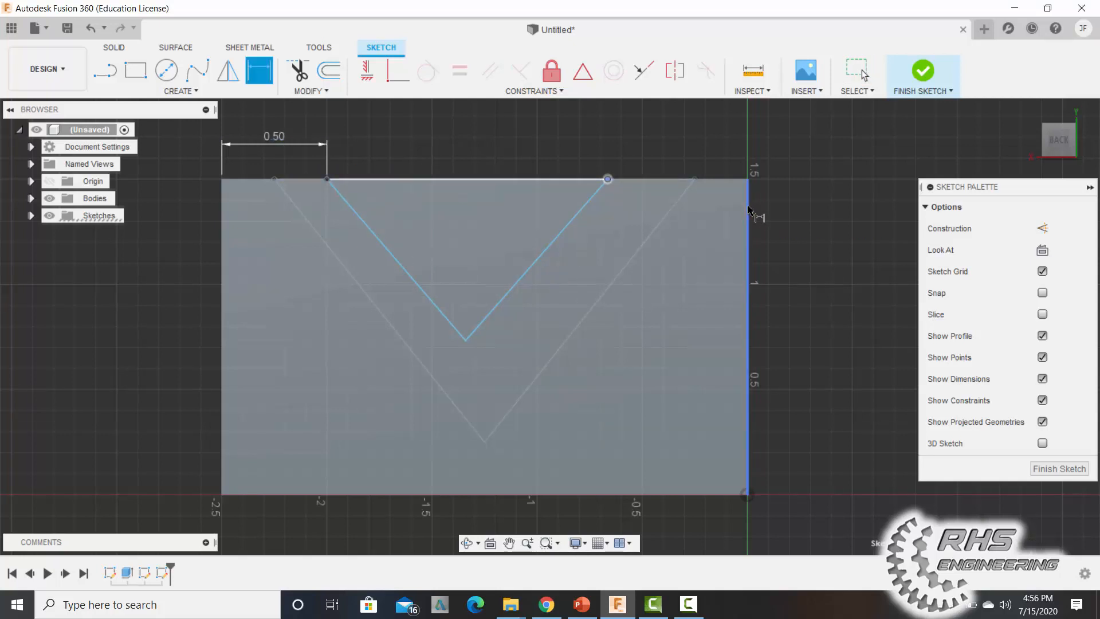
click(749, 210)
click(684, 146)
text(.5)
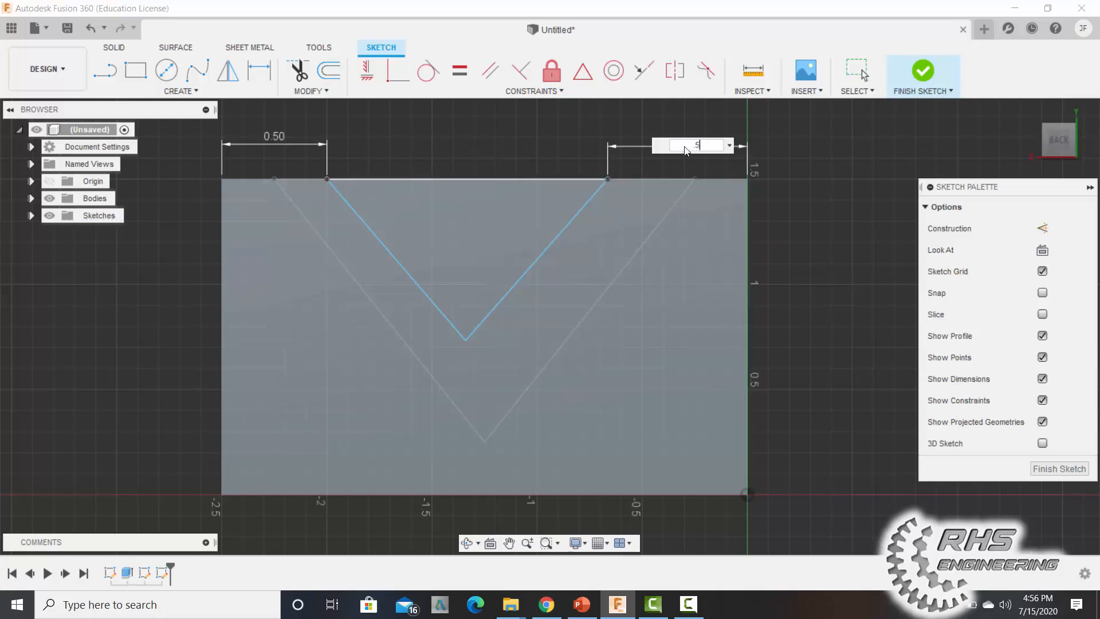
key(Return)
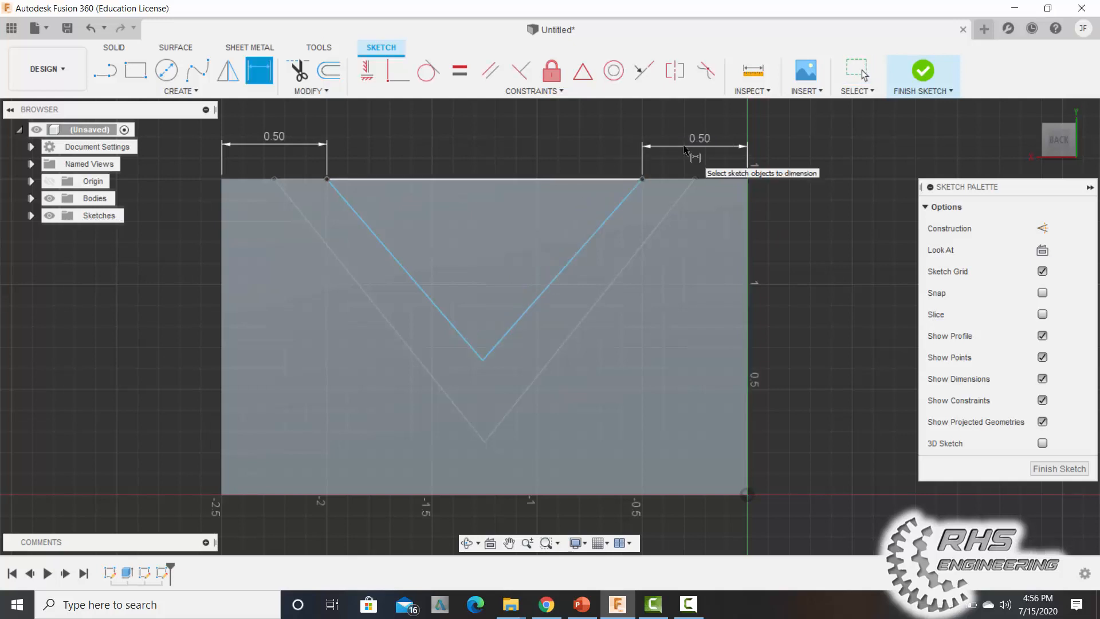
Dimension the new V's bottom vertex at 0.75 in above the block's bottom edge
click(482, 361)
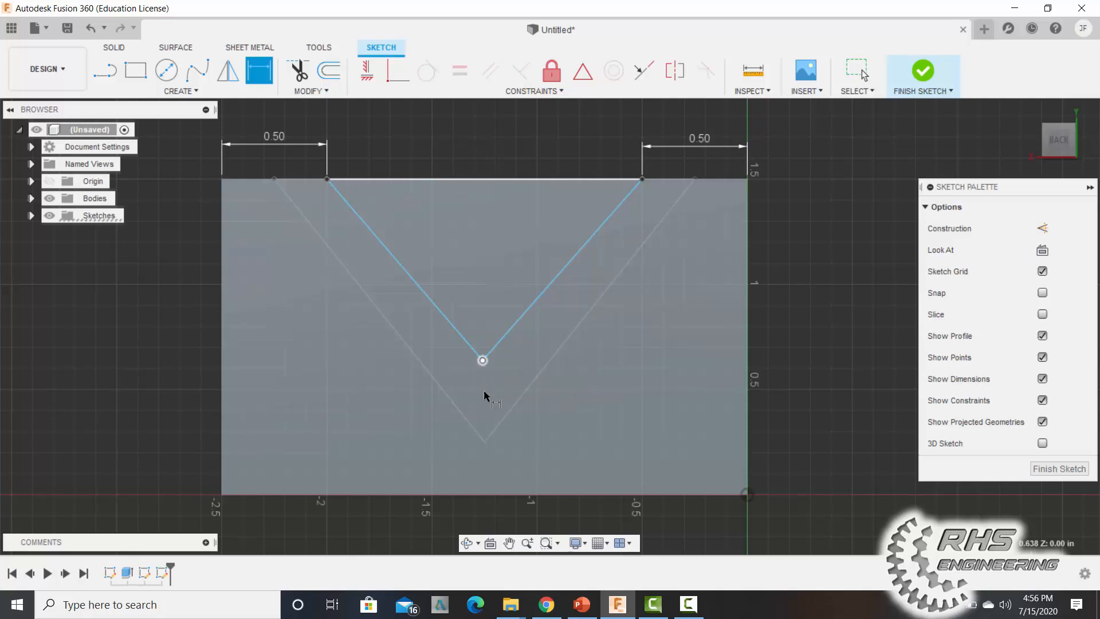
click(507, 494)
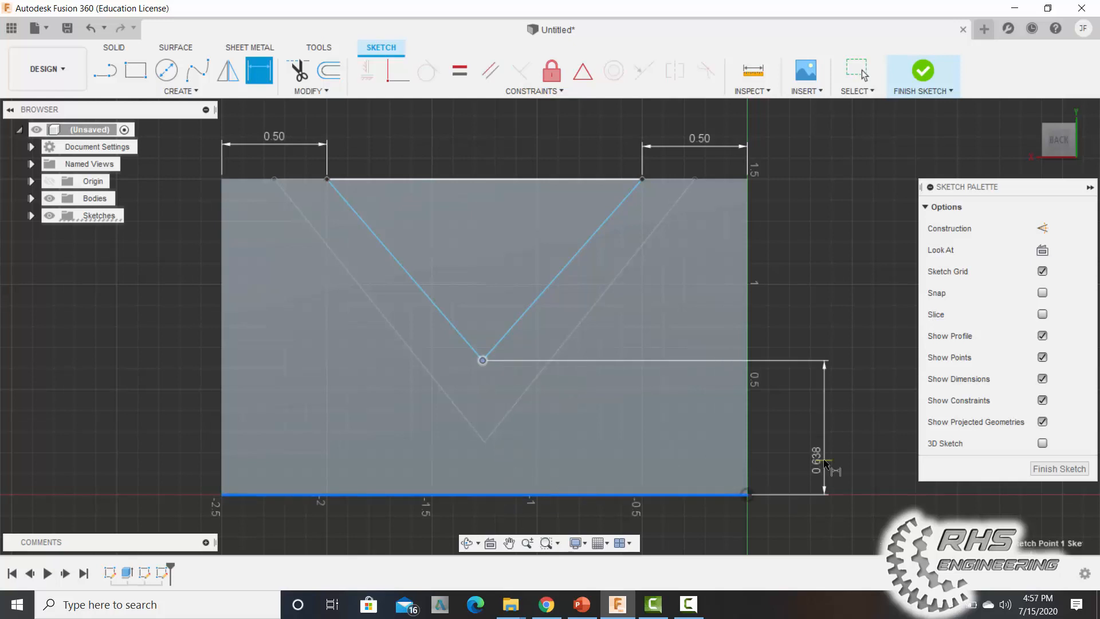
click(824, 458)
key(BackSpace)
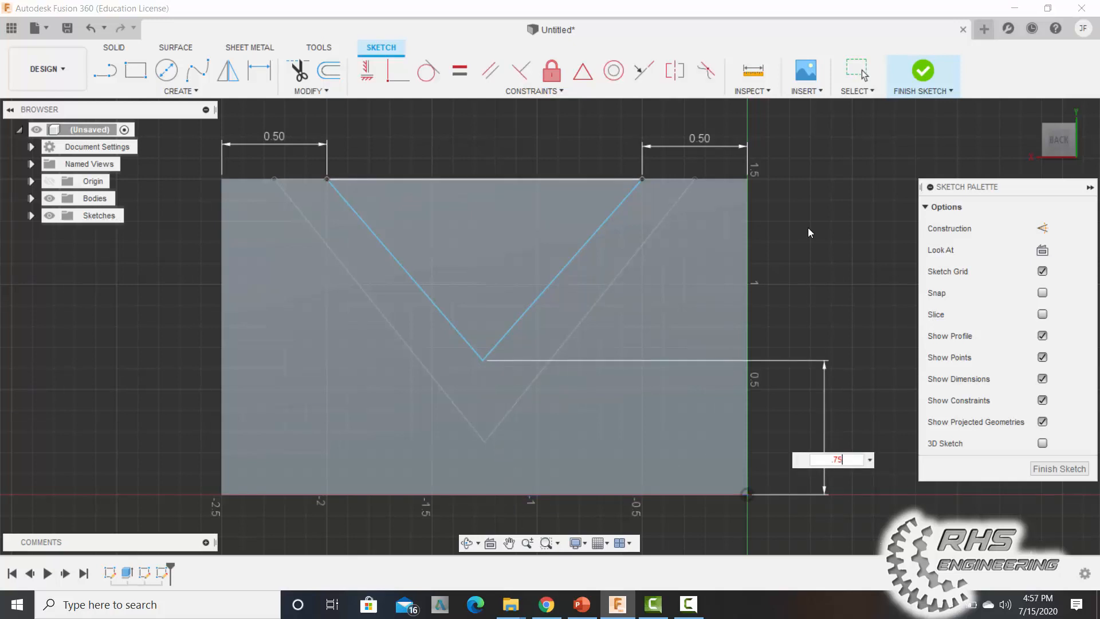
text(.75)
key(Return)
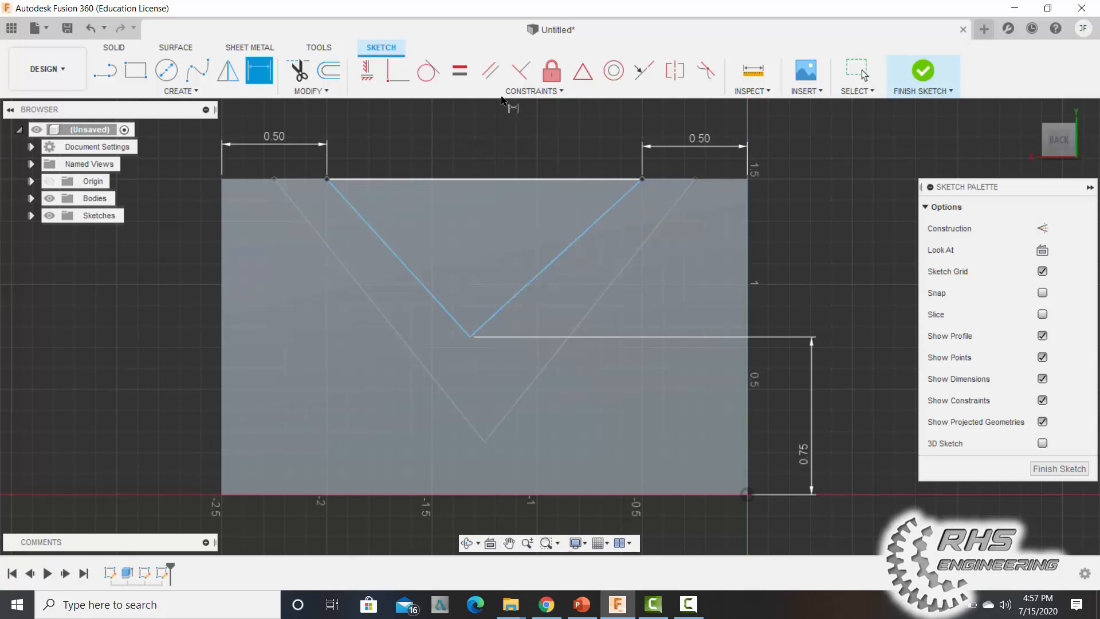
Apply an Equal constraint to the smaller V's two slanted lines and finish the back-face sketch
click(460, 75)
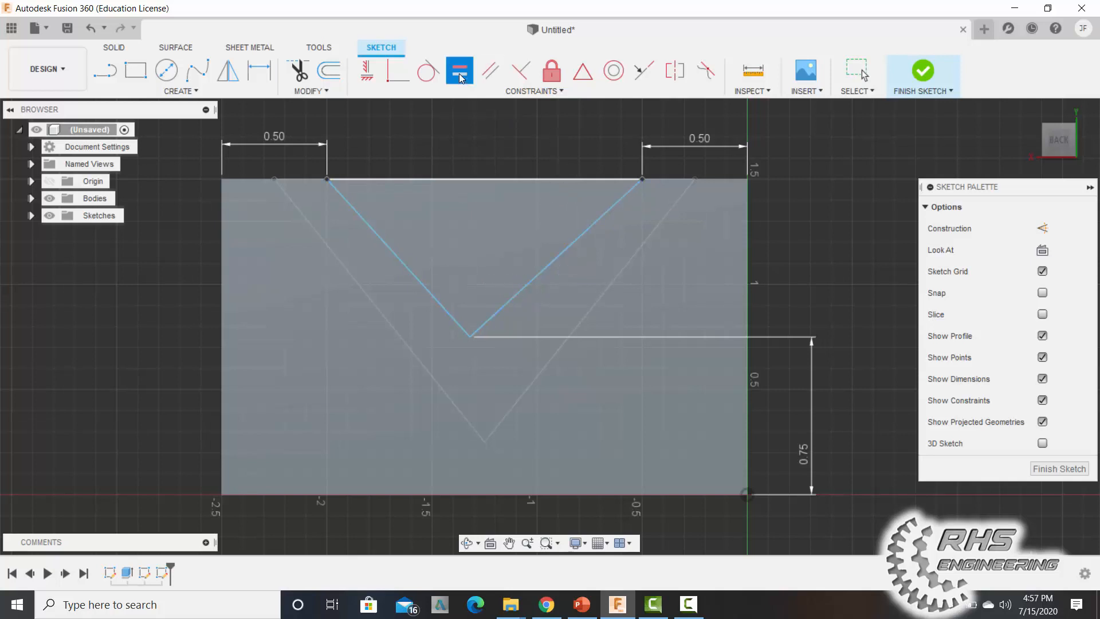
click(413, 277)
click(532, 281)
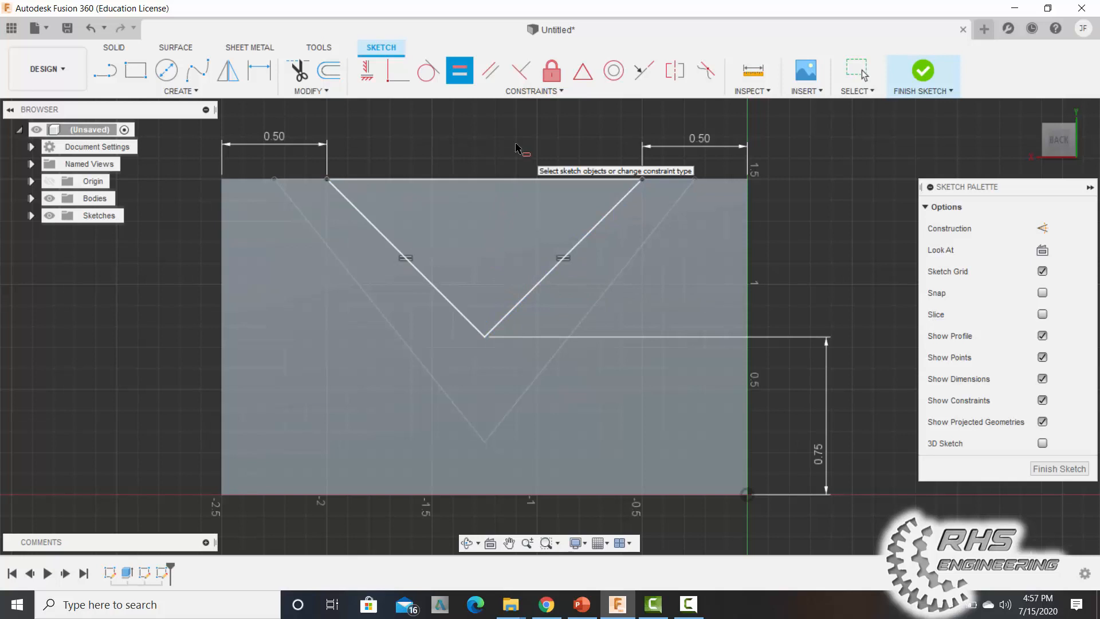
key(Escape)
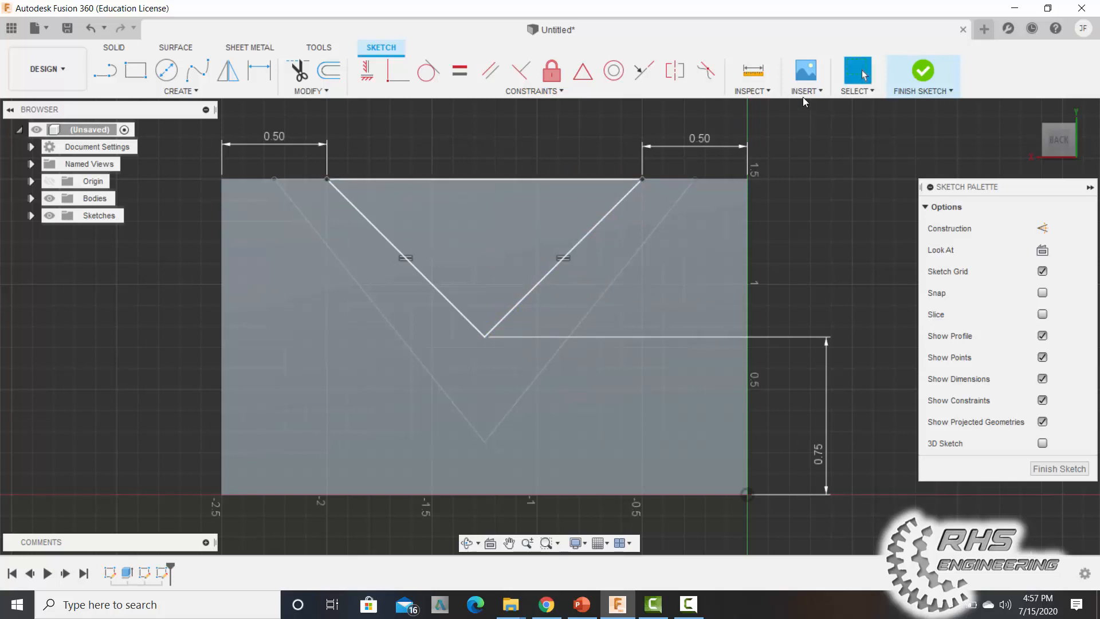
click(923, 73)
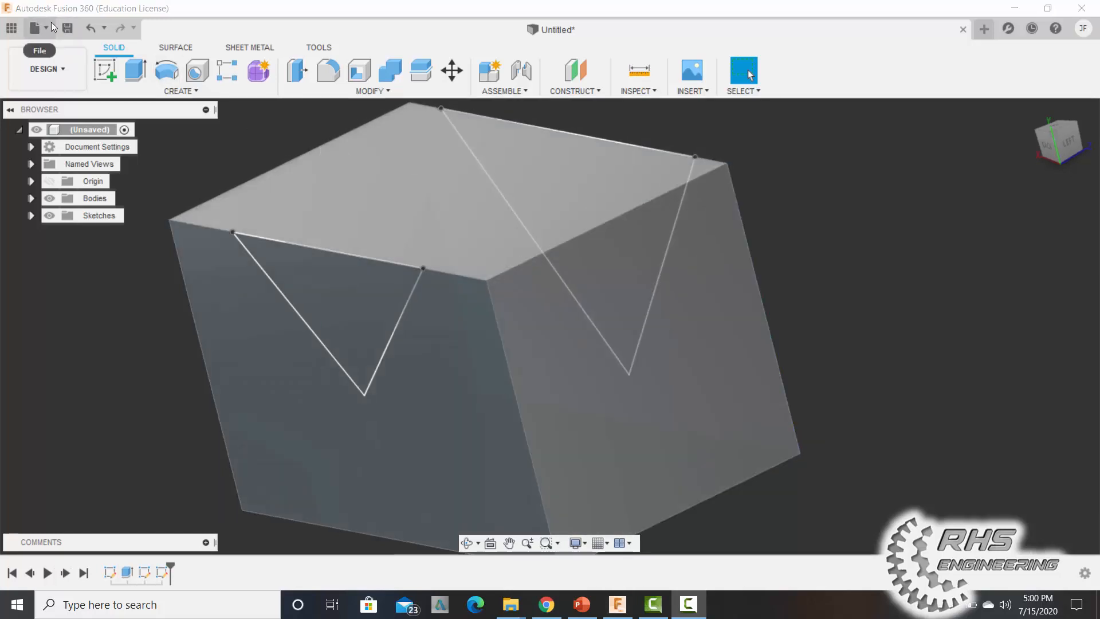
Save the design as "loft function" in the IED Files > 5.5b folder
click(40, 27)
click(57, 180)
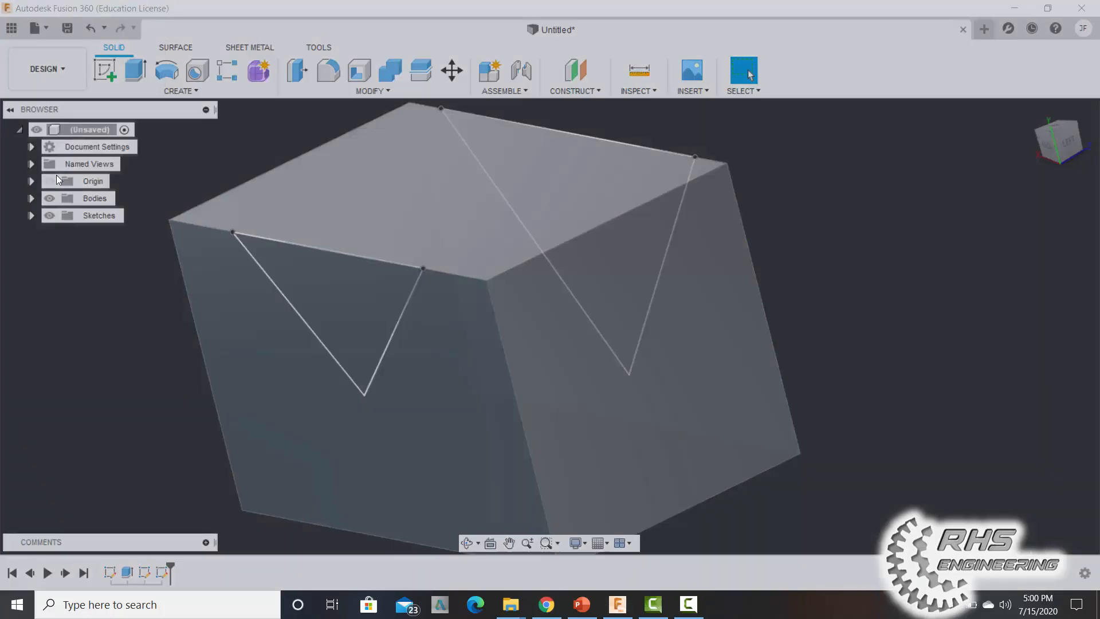
text(I)
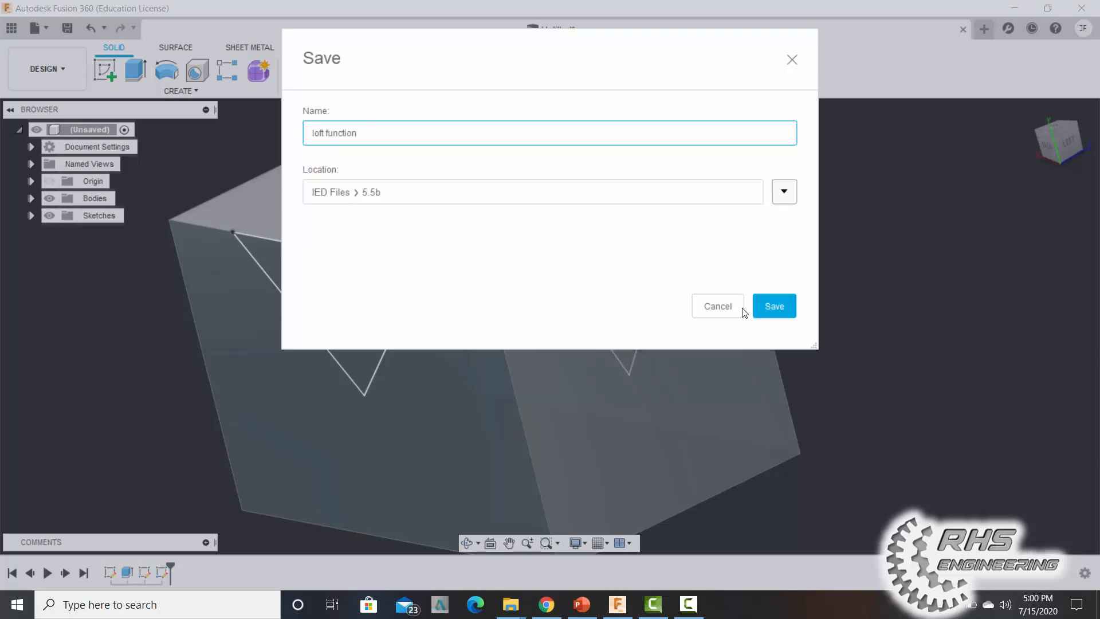
click(765, 306)
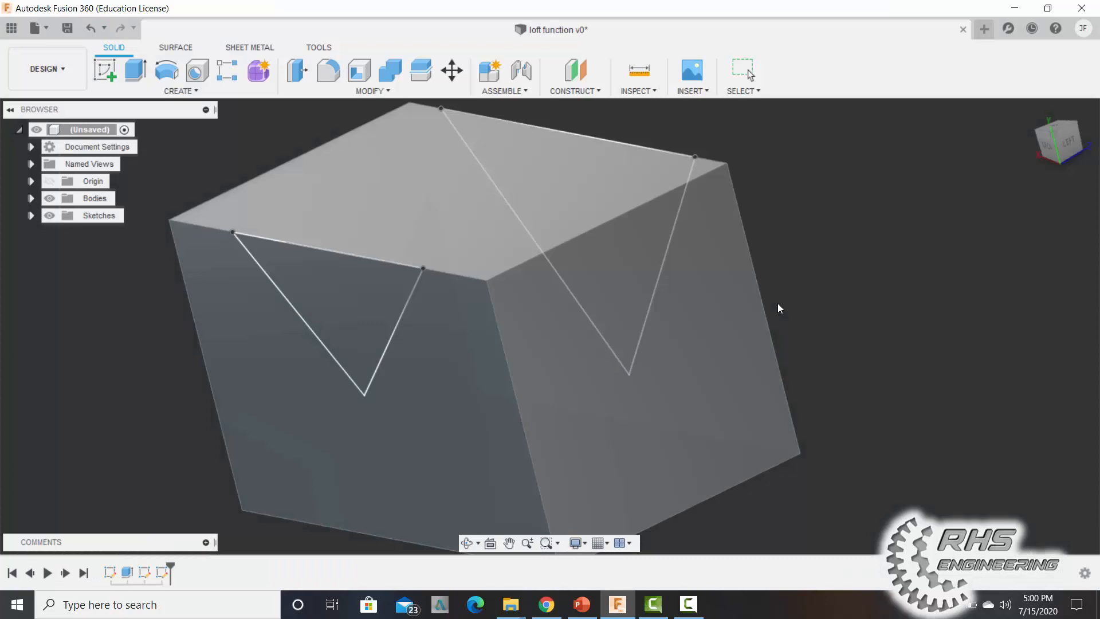
Set up a Loft from the larger V profile on the front face to the smaller V profile on the back face
click(172, 92)
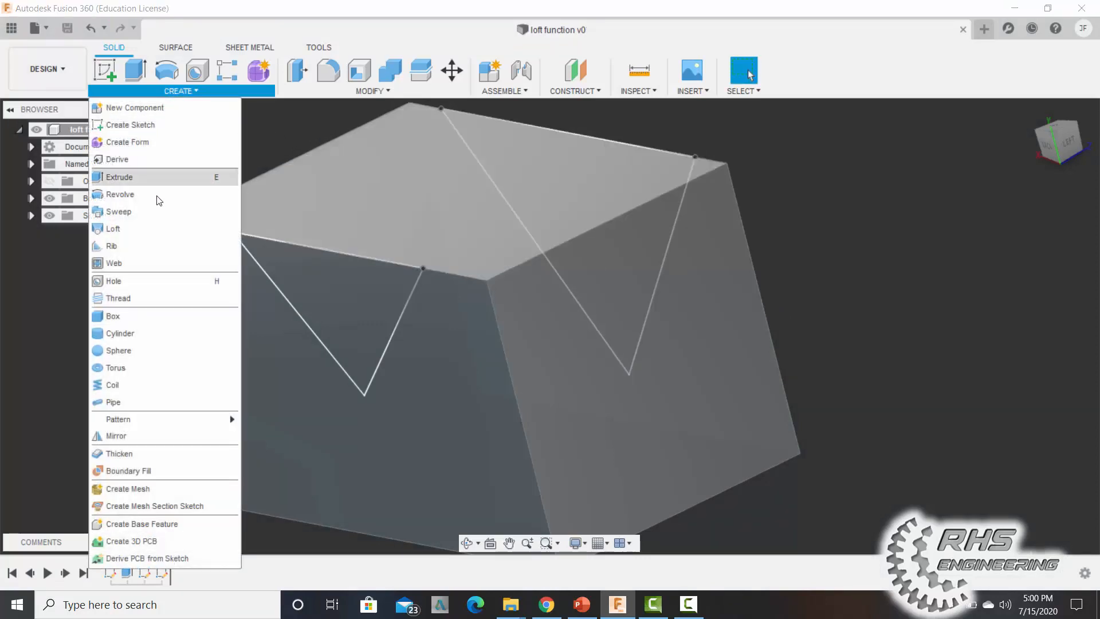
click(147, 224)
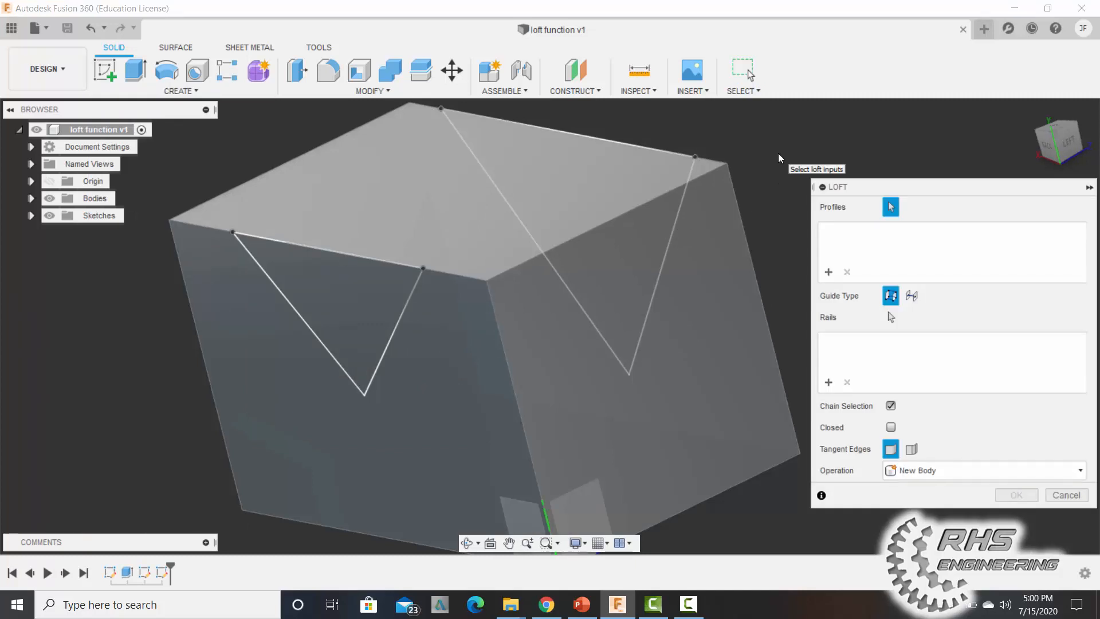
shift+middle_drag(779, 154, 800, 195)
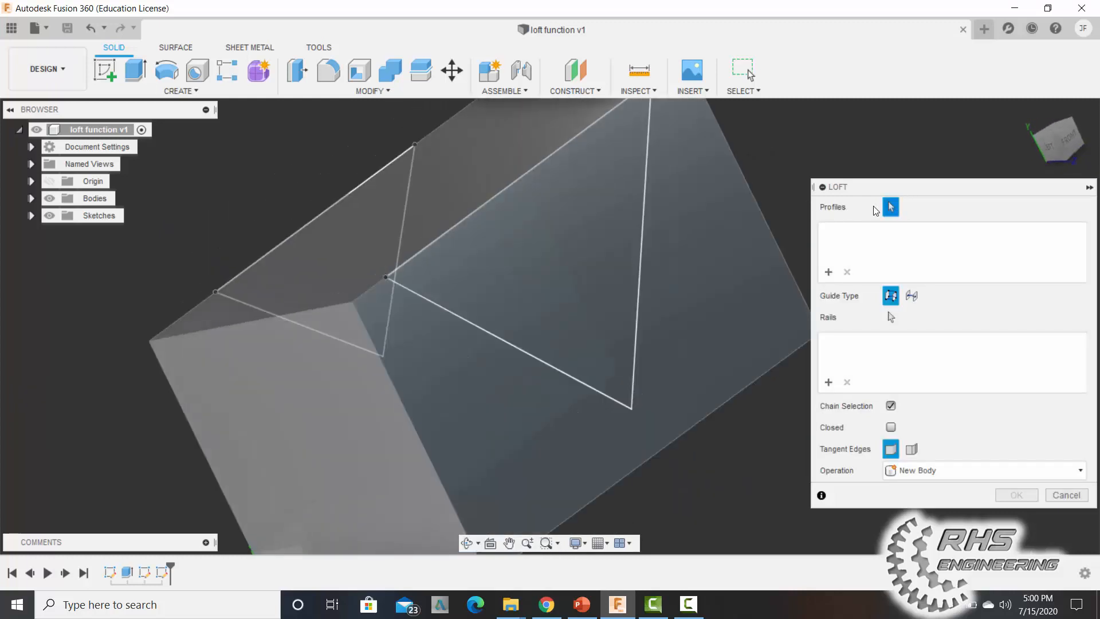
click(564, 243)
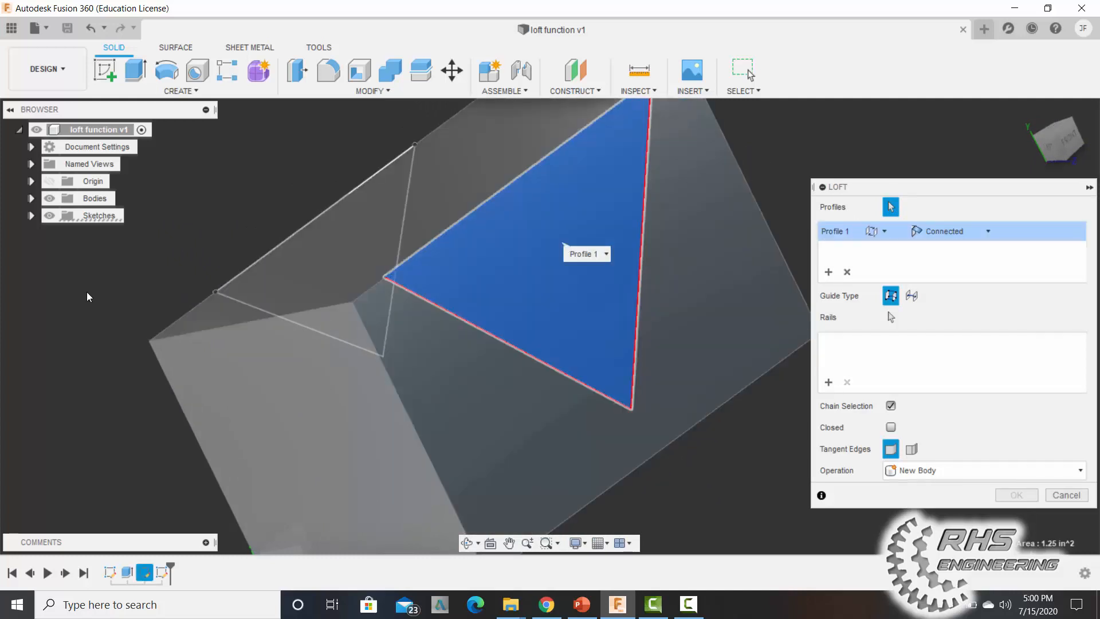
shift+middle_drag(87, 291, 203, 277)
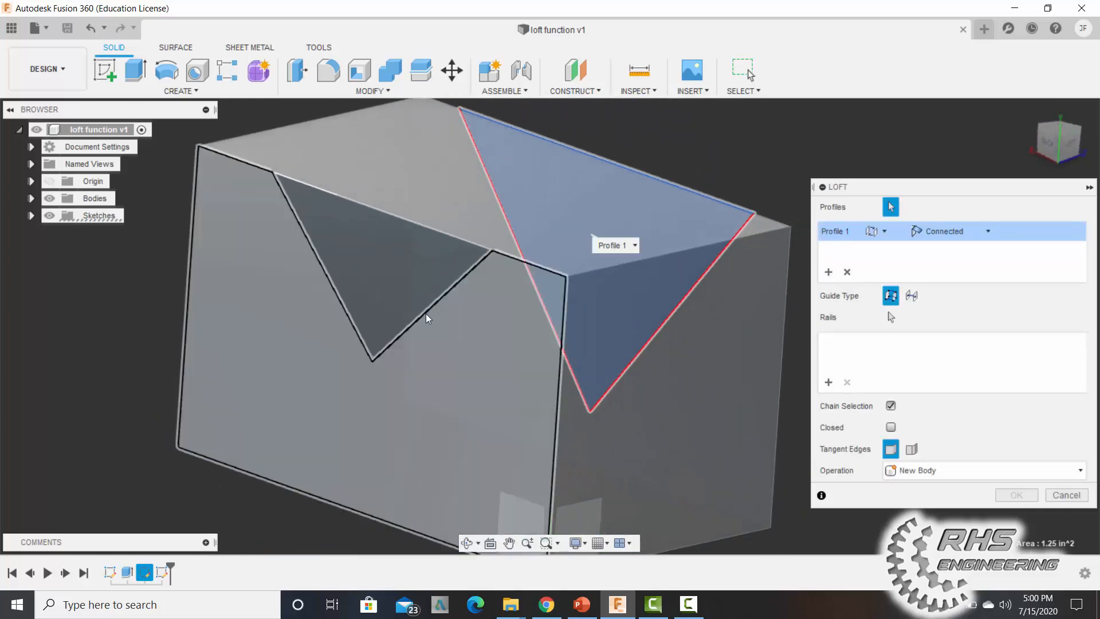
click(828, 273)
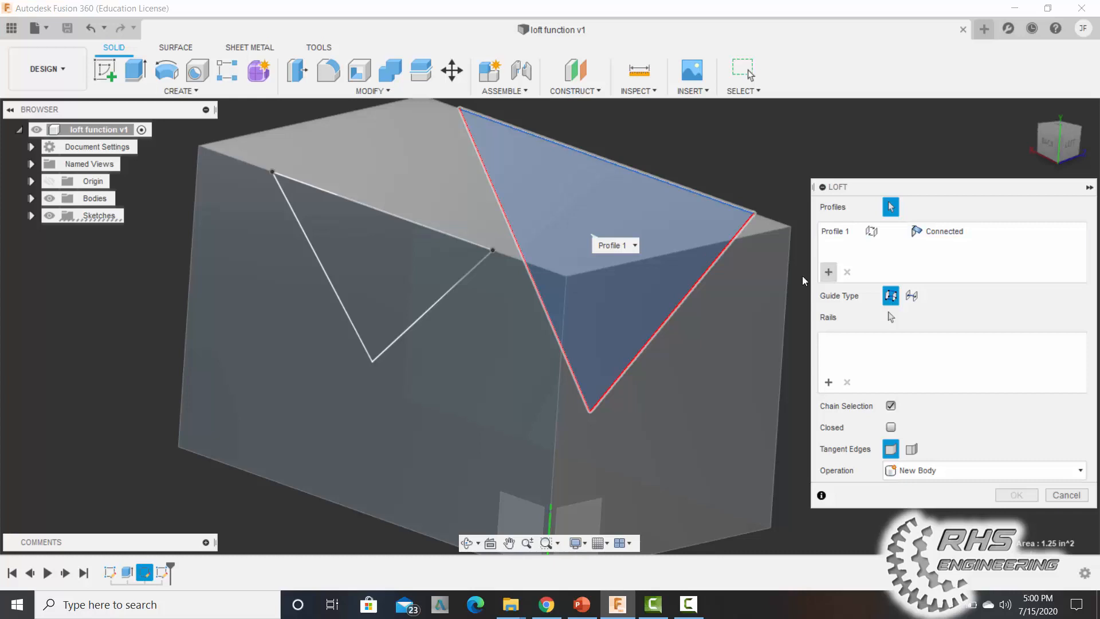
click(377, 284)
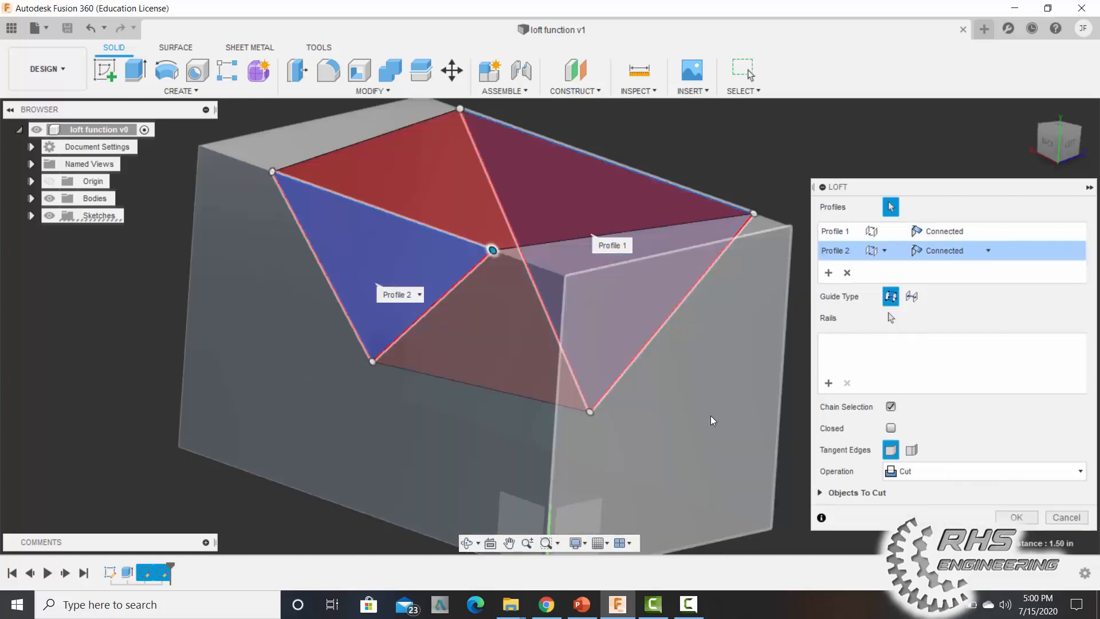
Set the loft operation to Cut and complete it to remove the tapered V groove from the block
click(886, 471)
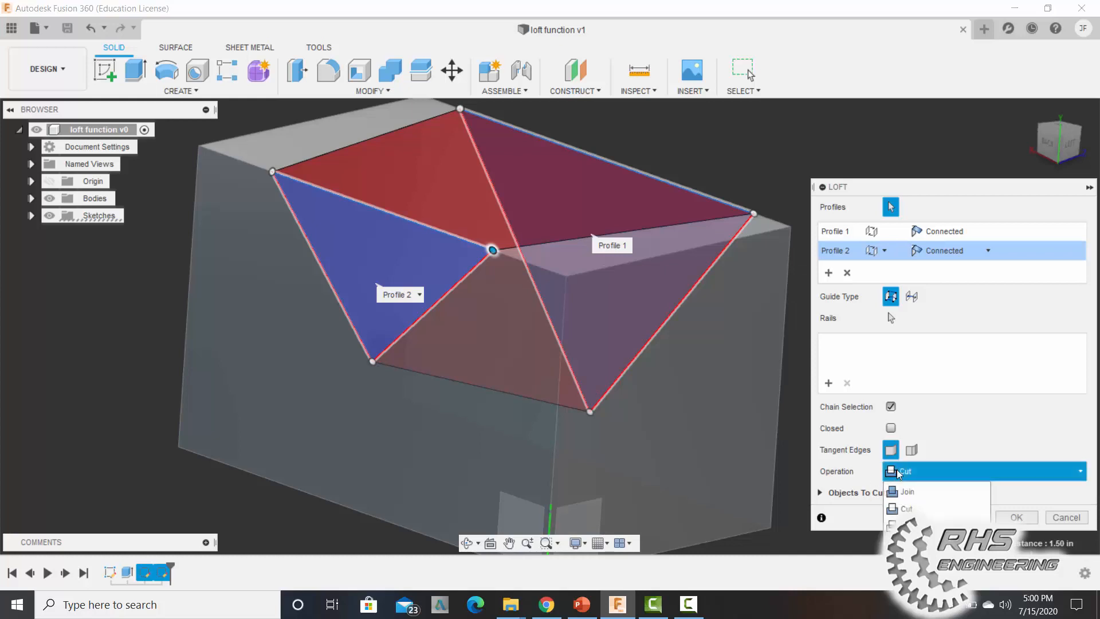
click(906, 509)
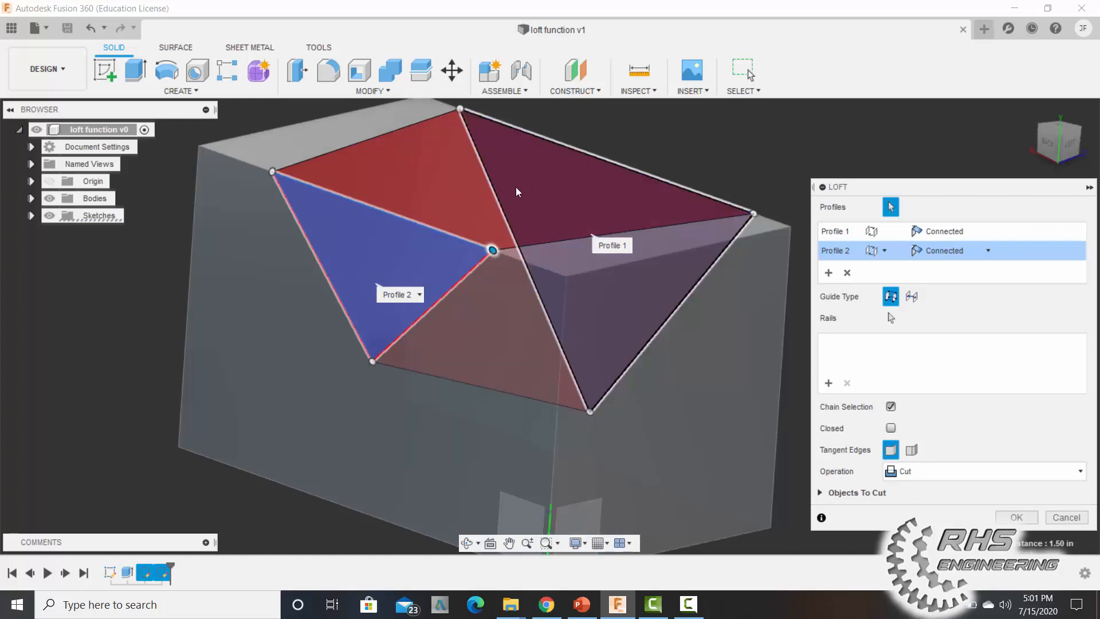
click(1017, 518)
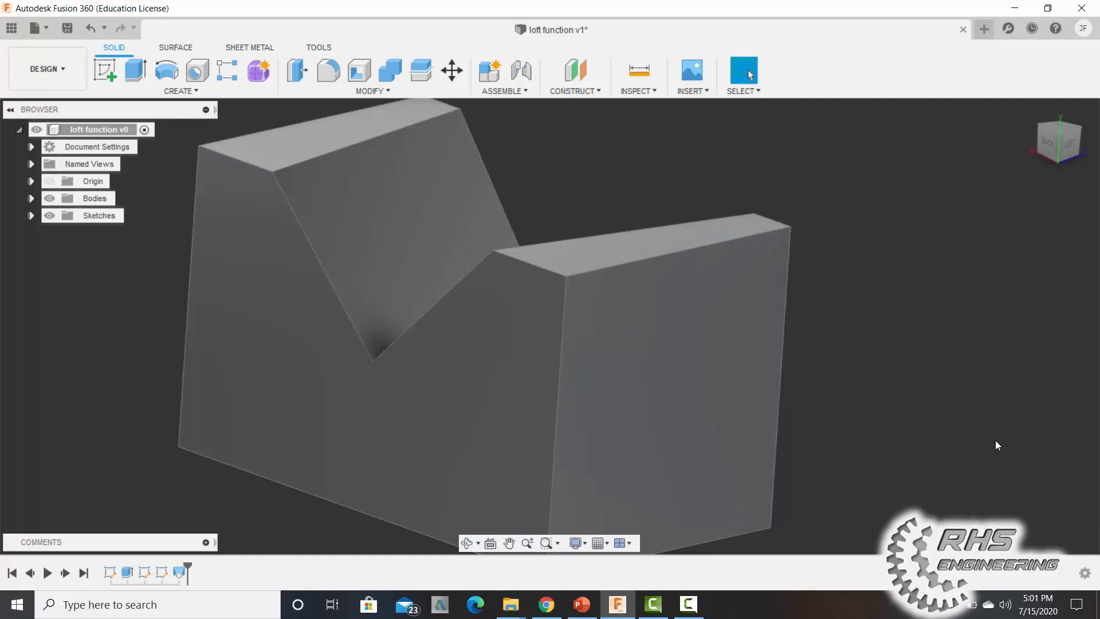
shift+middle_drag(996, 441, 862, 494)
scroll(862, 494, down, 2)
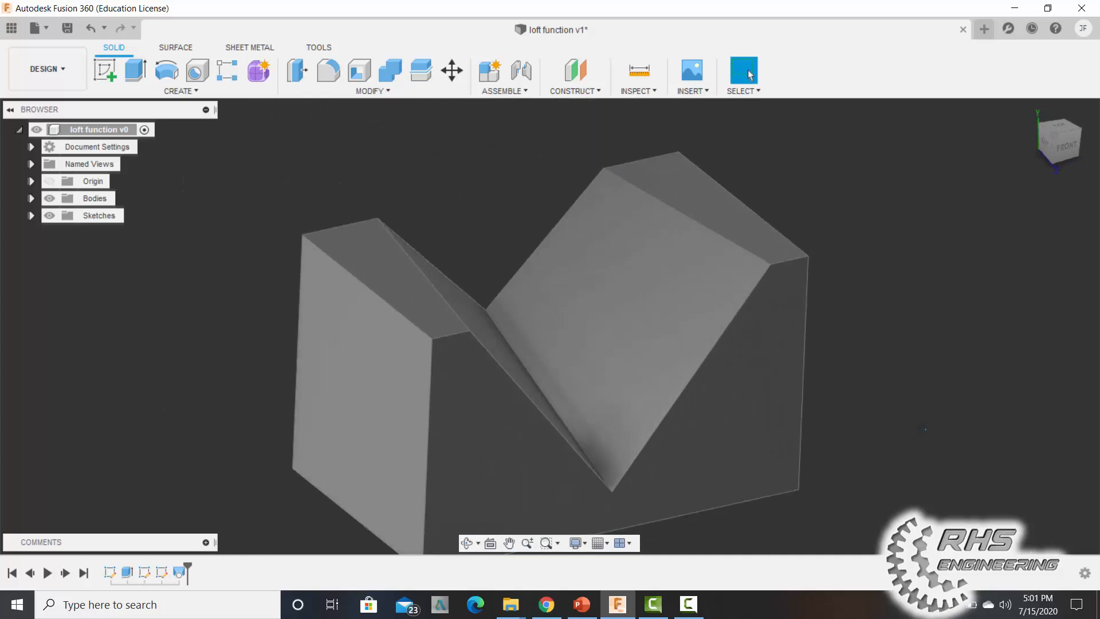
mouse_move(925, 429)
shift+middle_down()
mouse_move(911, 378)
mouse_move(926, 429)
shift+middle_up()
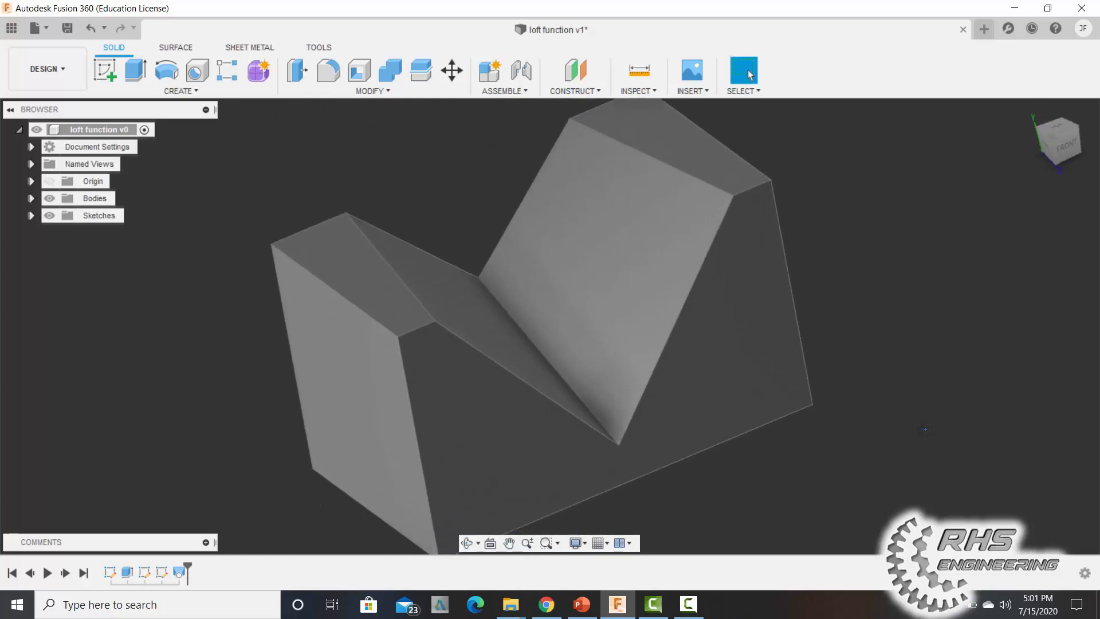
shift+middle_drag(894, 349, 911, 328)
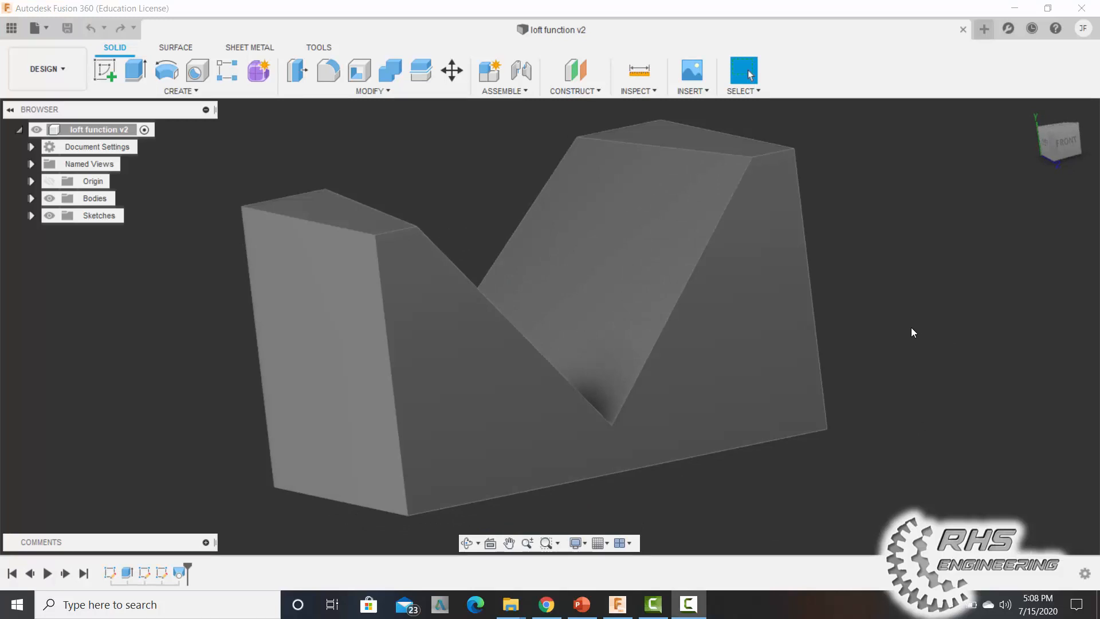